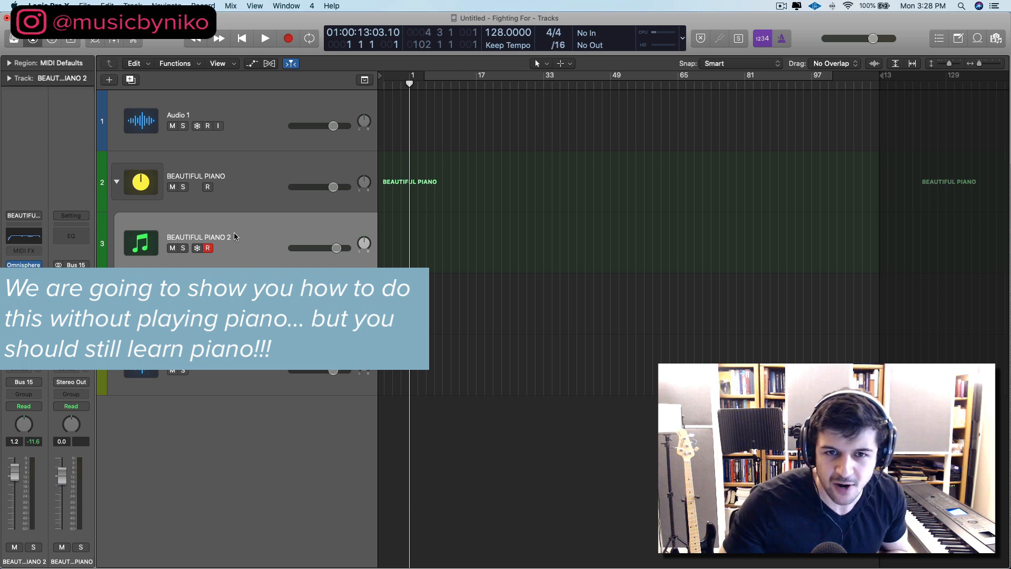
Step: Record the piano part on the BEAUTIFUL PIANO 2 track and set its 1/16 Note time quantize strength to 100
key("r")
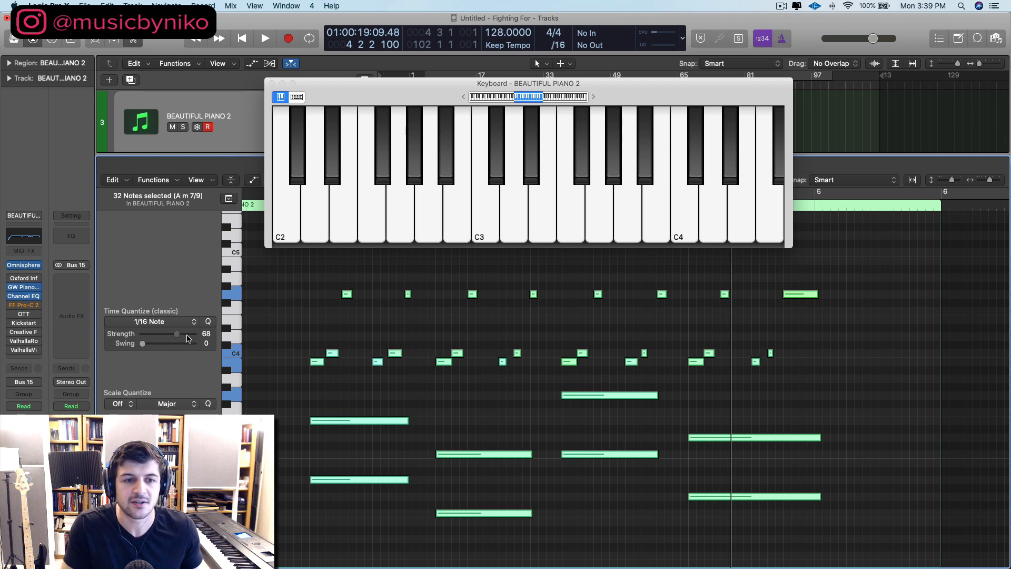
left_click_drag(188, 334, 284, 356)
left_click(281, 358)
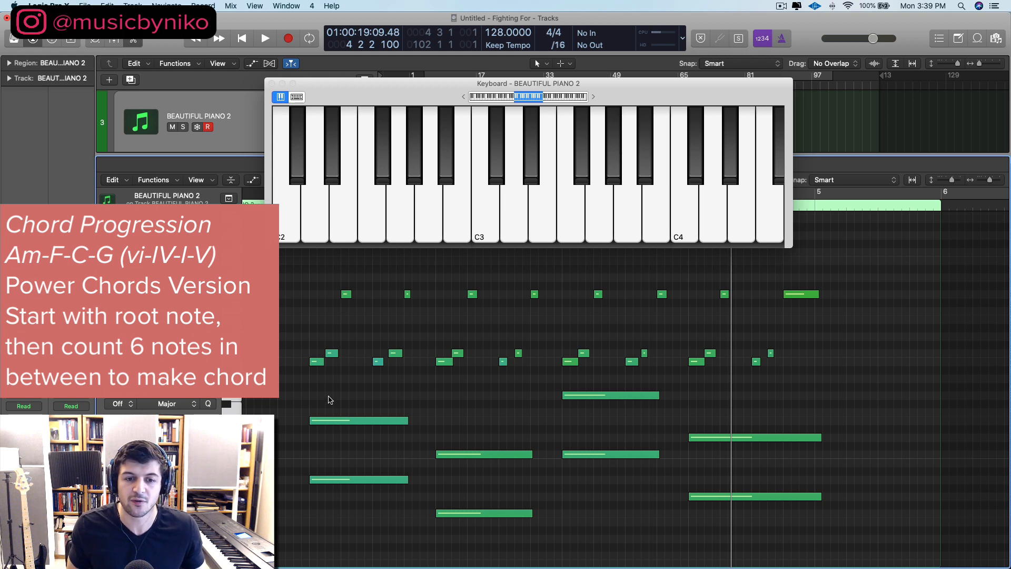
Step: Delete the upper long note of each of the four power chords, keeping only the root notes
left_click(369, 420)
key("Delete")
left_click(504, 454)
key("Delete")
left_click(584, 395)
key("Delete")
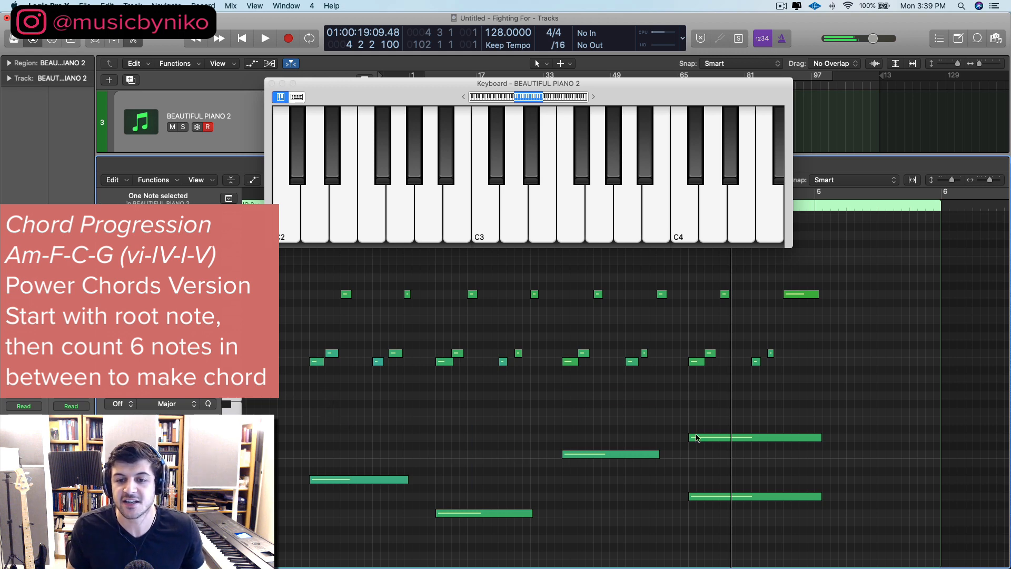
left_click(696, 437)
key("Delete")
left_click_drag(280, 439, 752, 553)
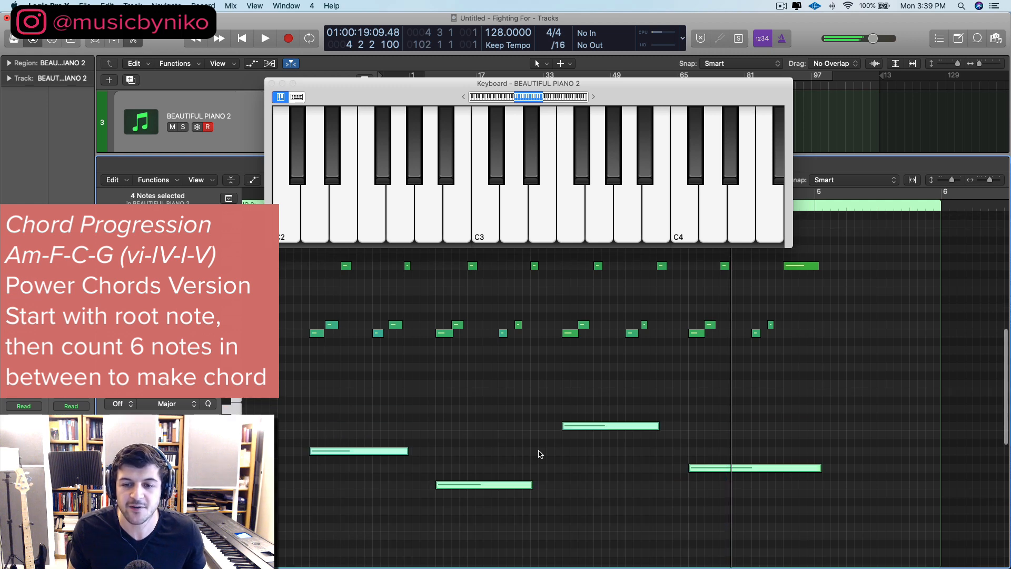
left_click(421, 435)
scroll(421, 436, "up", 2)
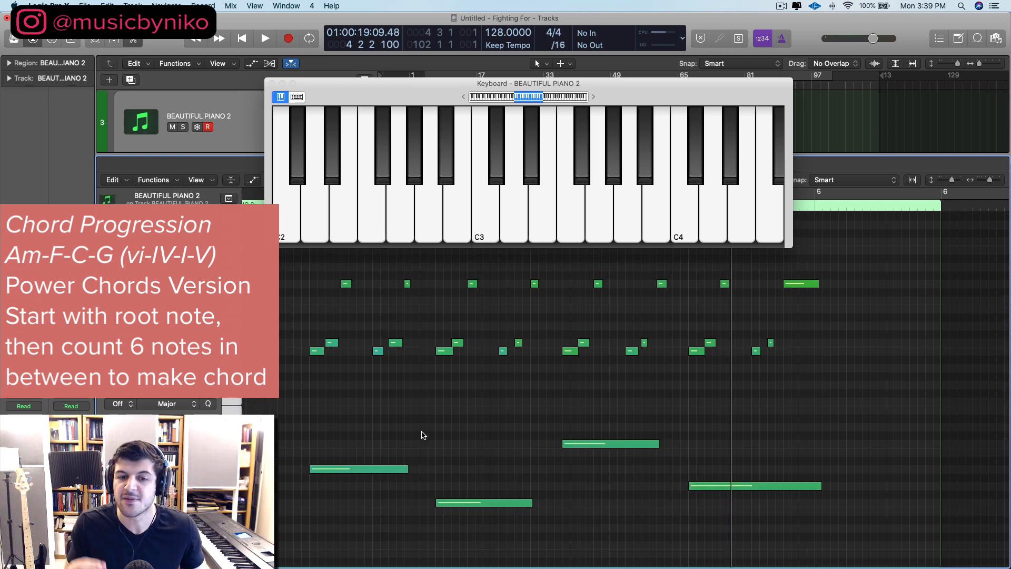
Step: Copy the A2 root note in bar 1 seven semitones up to E3
left_click(357, 469)
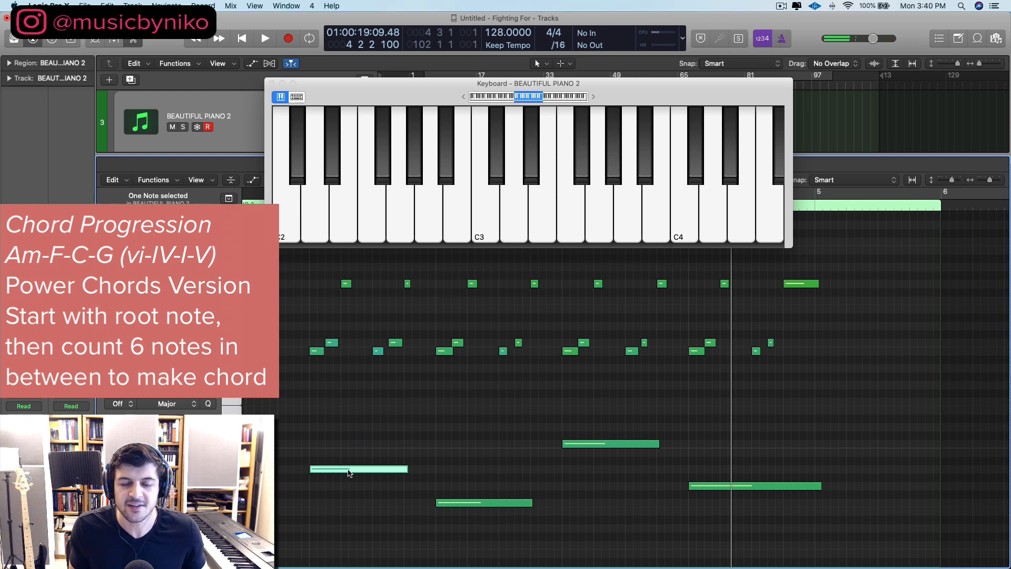
left_click_drag(348, 473, 349, 469)
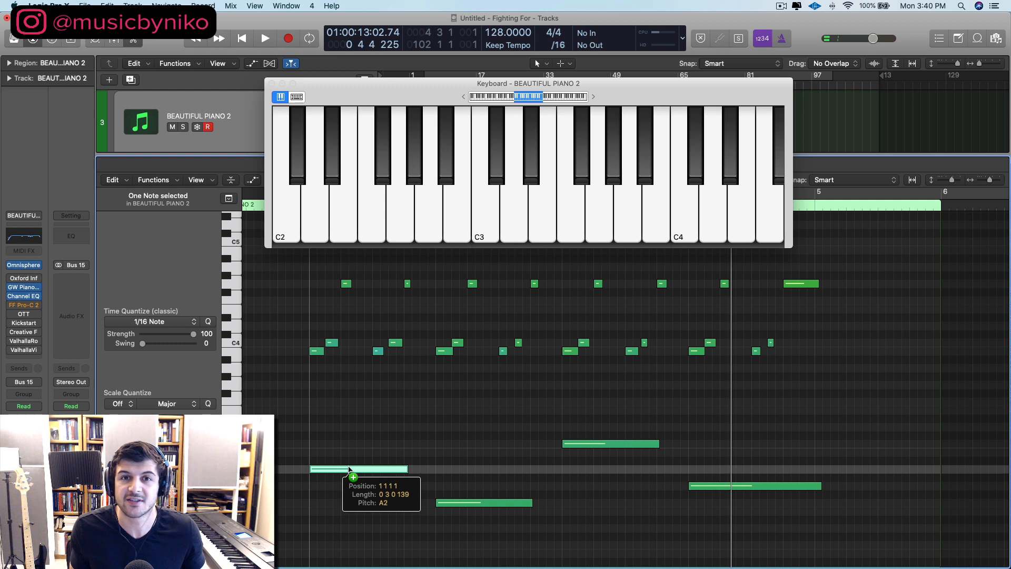
left_click_drag(349, 468, 337, 407)
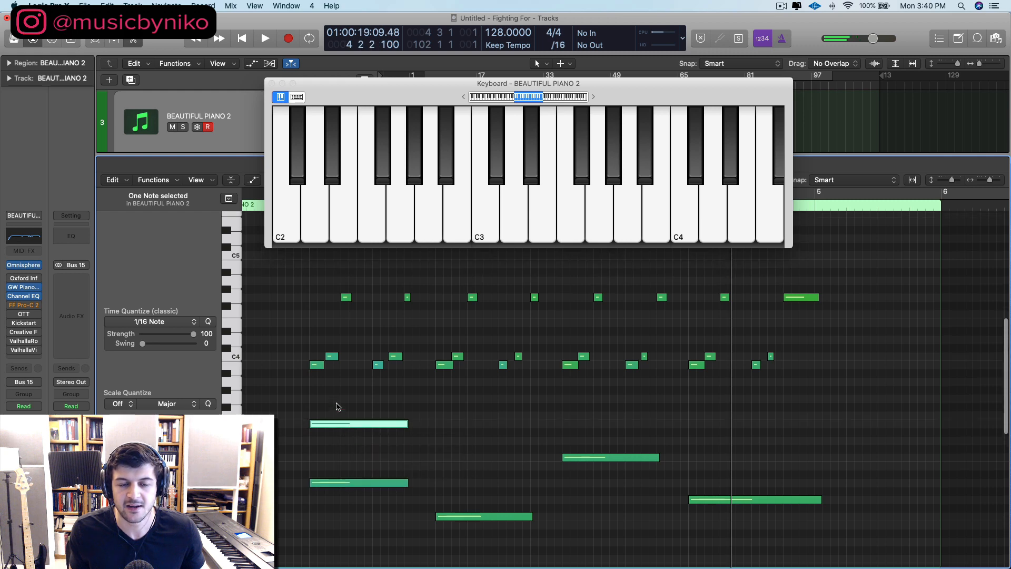
Step: Mute all the melody notes above the chords and play the first power chord from bar 1
scroll(316, 348, "up", 2)
left_click_drag(283, 278, 849, 401)
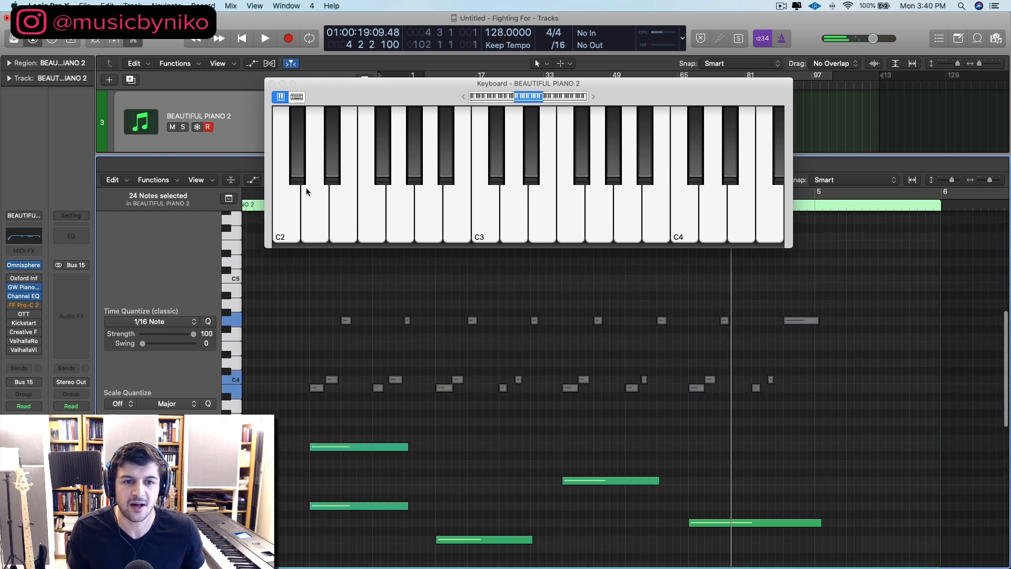
left_click_drag(367, 93, 513, 43)
left_click(309, 210)
key("space")
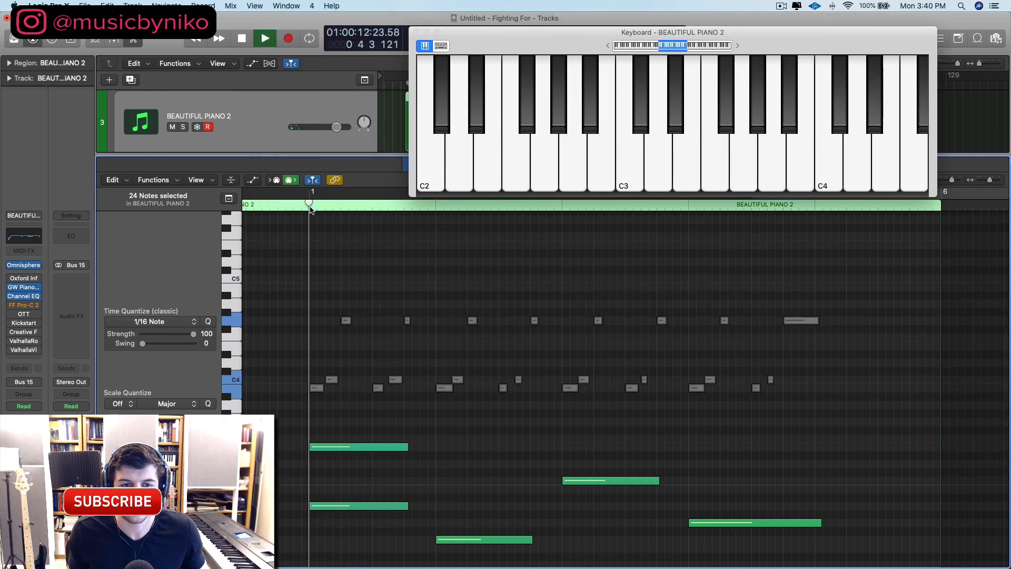
key("space")
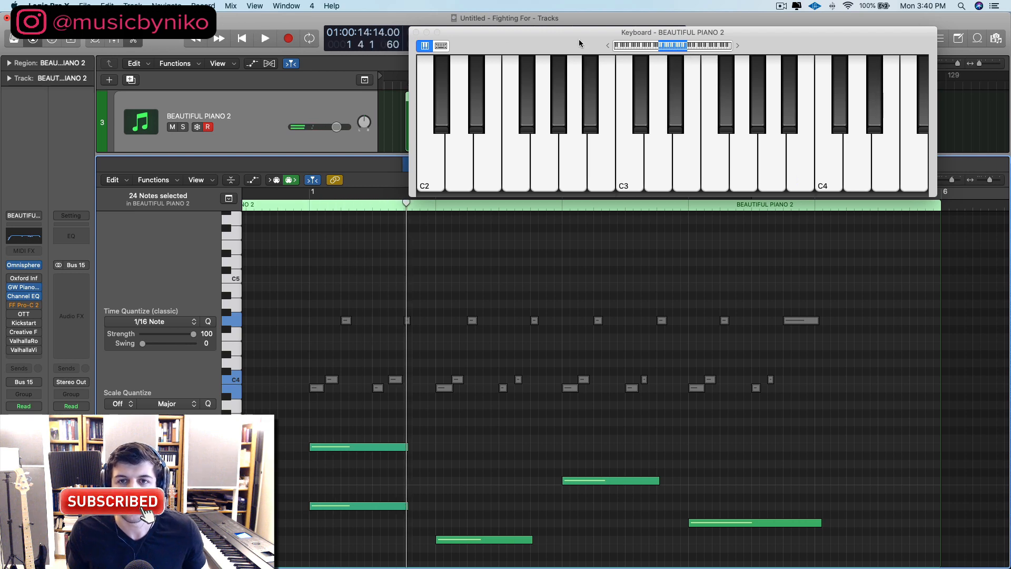
Step: Copy the root notes in bars 2, 3 and 4 together seven semitones up to complete their power chords
left_click_drag(579, 45, 397, 98)
scroll(441, 308, "down", 3)
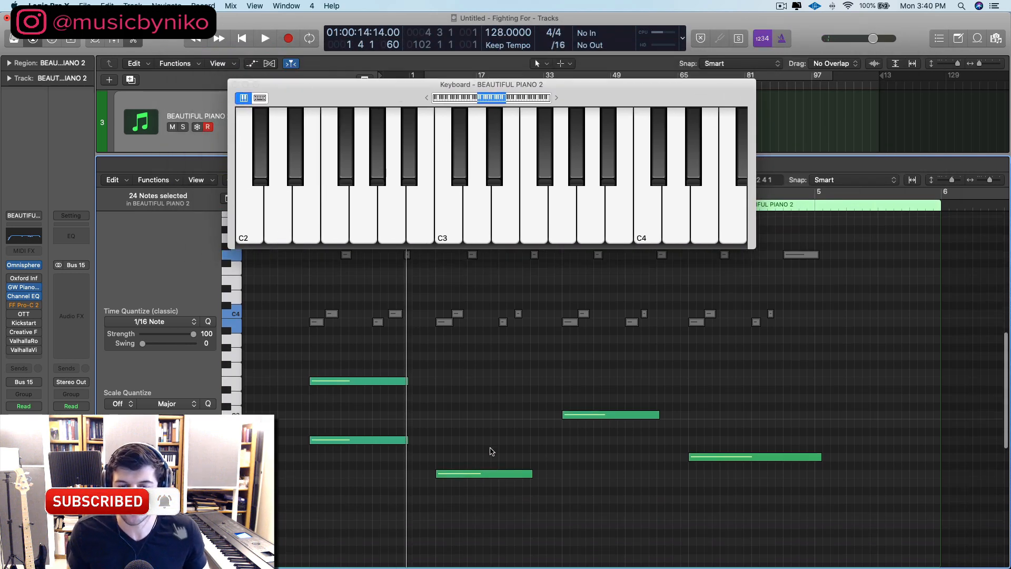
left_click_drag(476, 420, 470, 485)
left_click_drag(622, 450, 598, 393)
left_click_drag(775, 516, 737, 432)
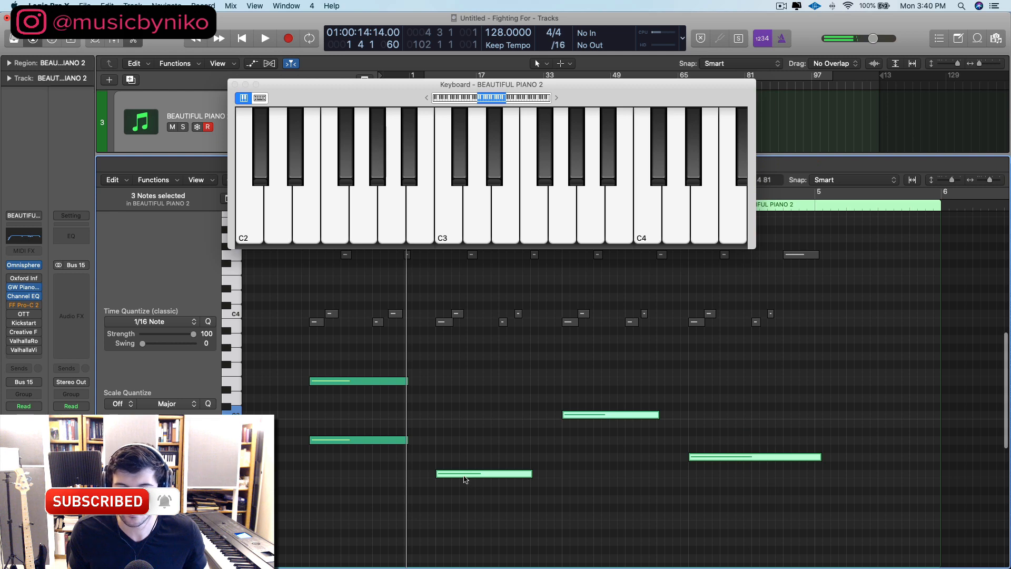
left_click_drag(467, 473, 466, 418)
scroll(684, 437, "up", 2)
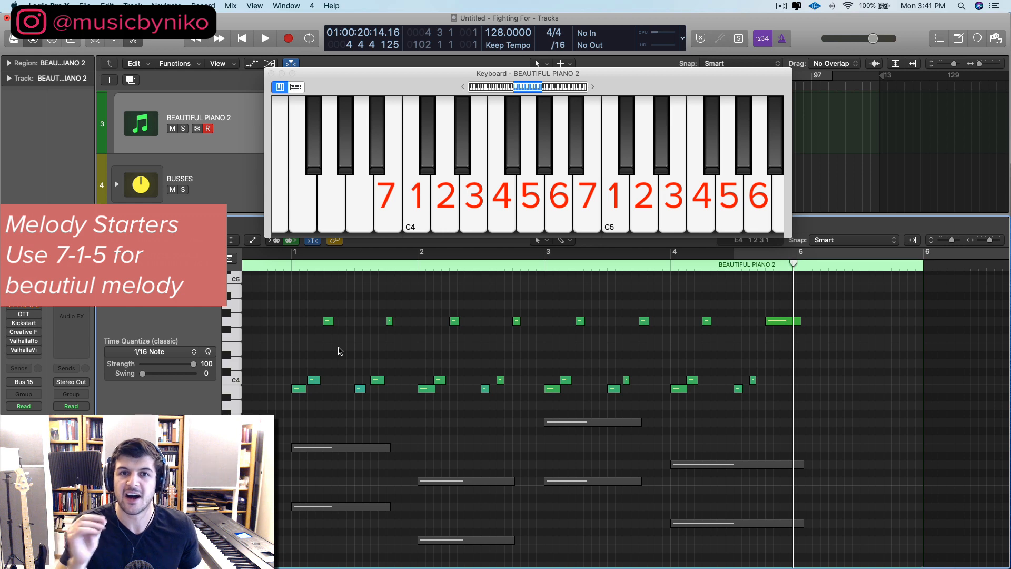
Step: Play the melody alone from bar 1 and stop playback in bar 2
left_click(292, 265)
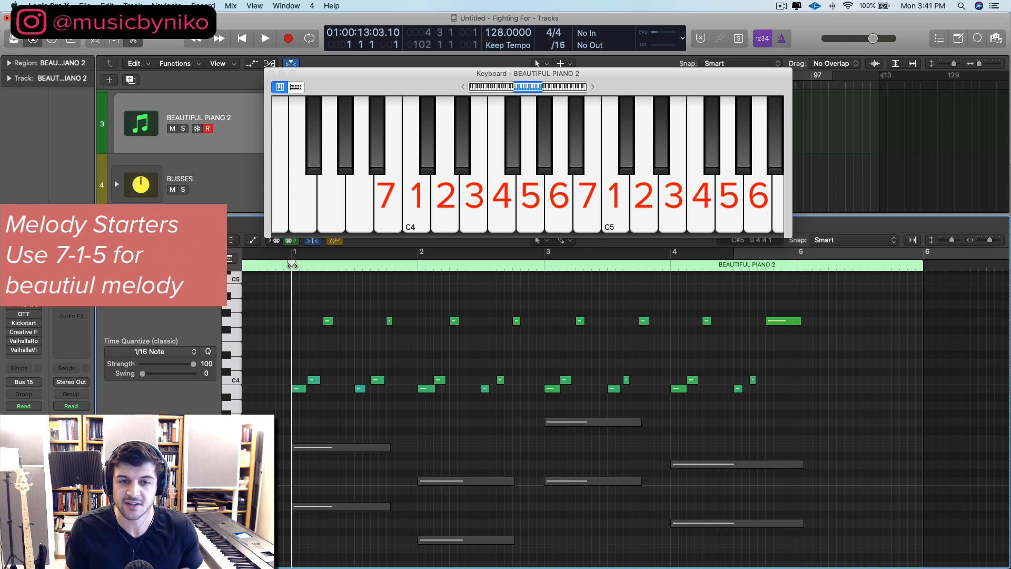
key("space")
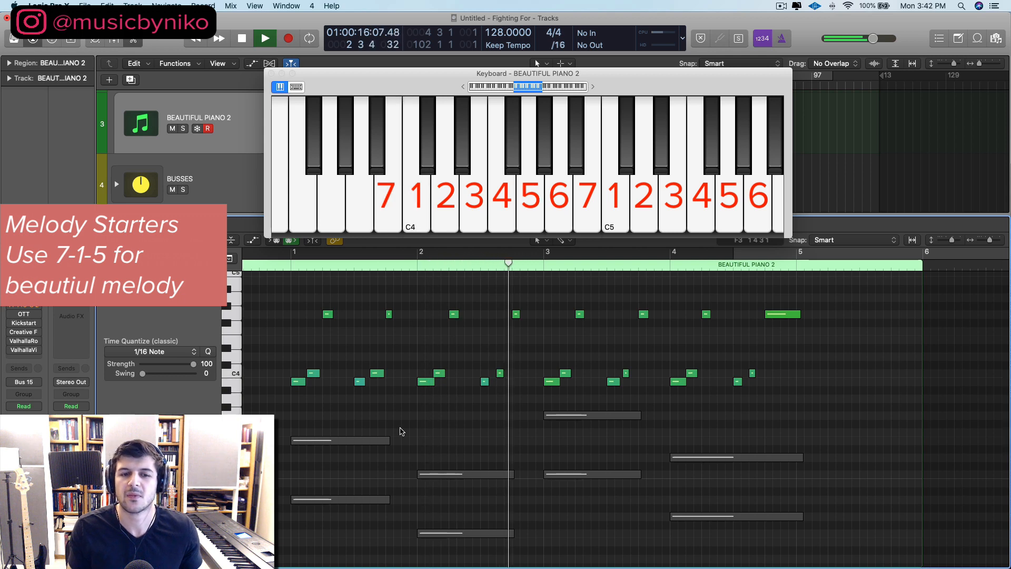
key("space")
Step: Unmute the long chord notes and play chords and melody together from bar 1
left_click_drag(350, 403, 715, 540)
key("ctrl+m")
left_click(290, 265)
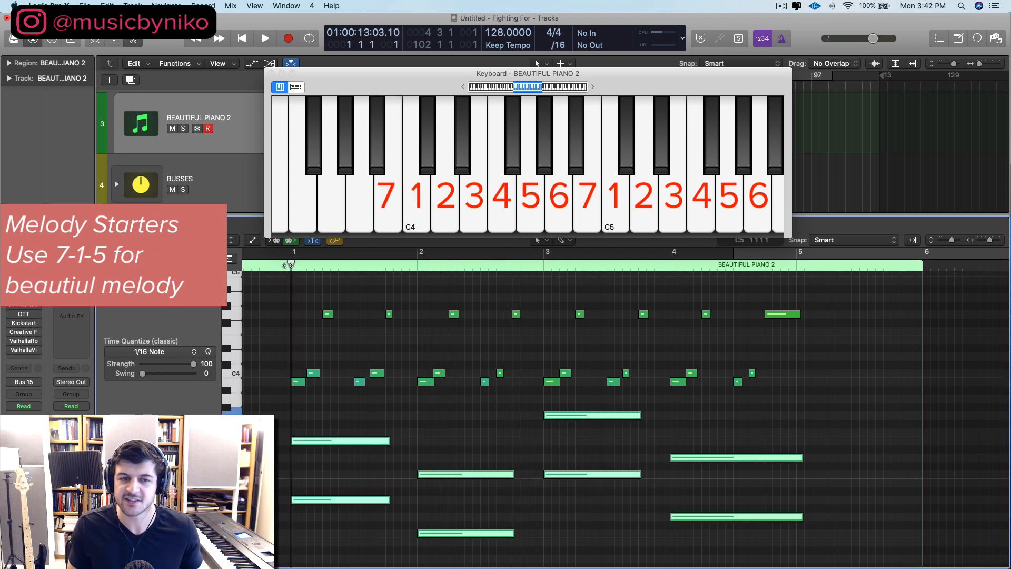
key("space")
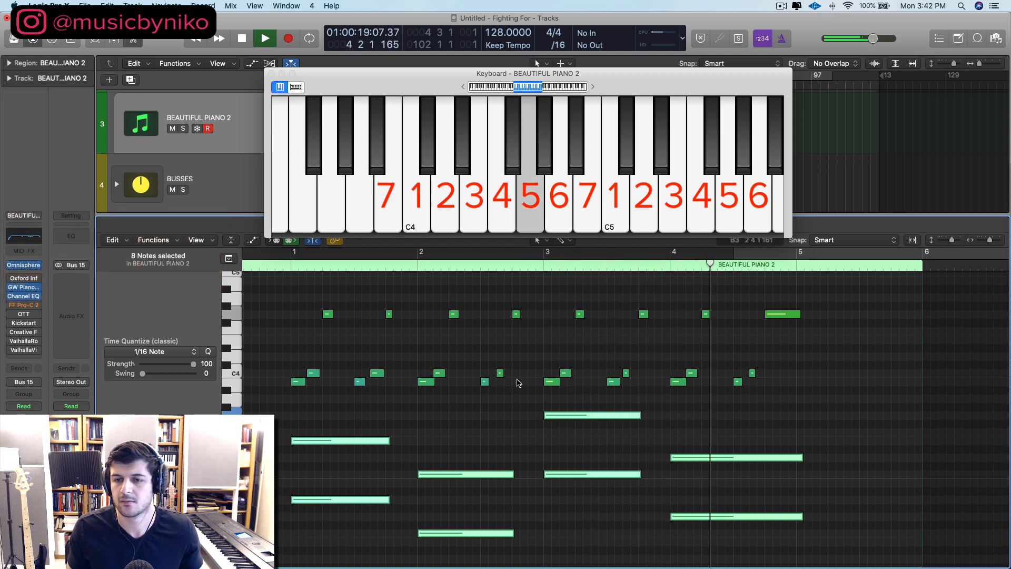
key("space")
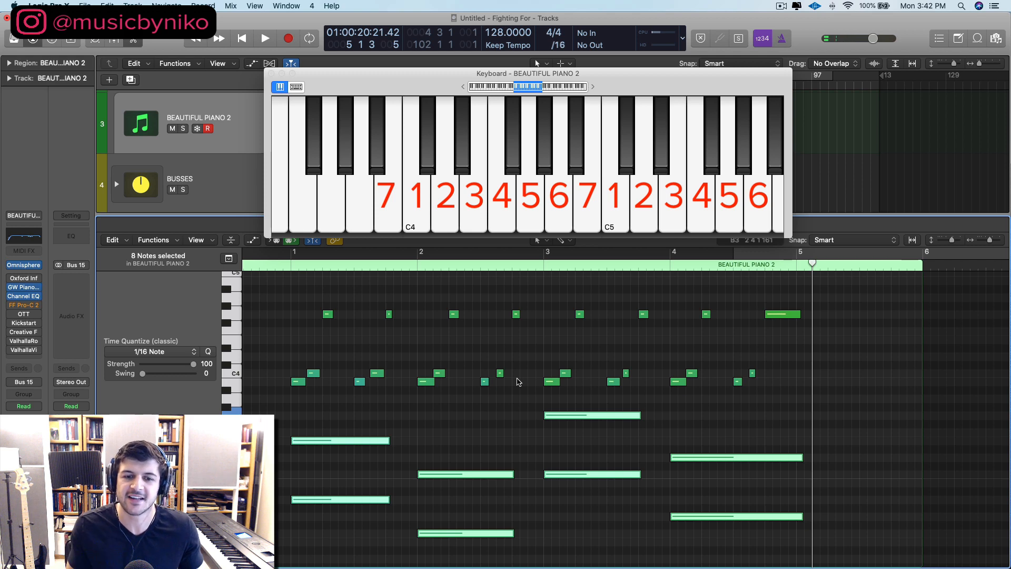
Step: Show the piano region's automation and delete all its points switching between 127 and 0
scroll(518, 382, "down", 2)
key("a")
scroll(439, 424, "down", 5)
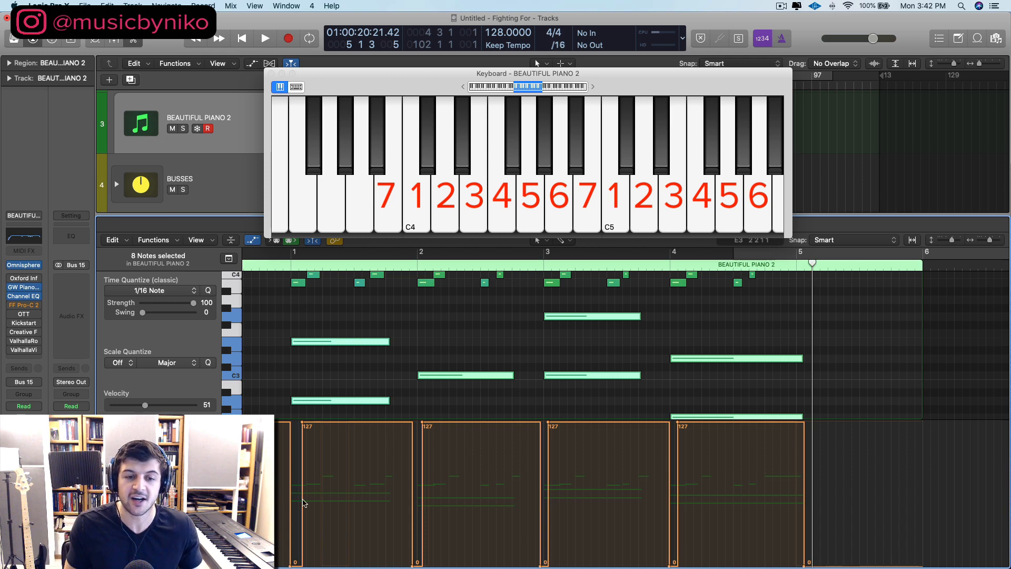
left_click_drag(269, 474, 858, 556)
scroll(666, 503, "left", 4)
key("Delete")
left_click_drag(385, 496, 279, 494)
key("Delete")
Step: Play the piano part from bar 1 without the automation to hear the difference
left_click(379, 267)
key("space")
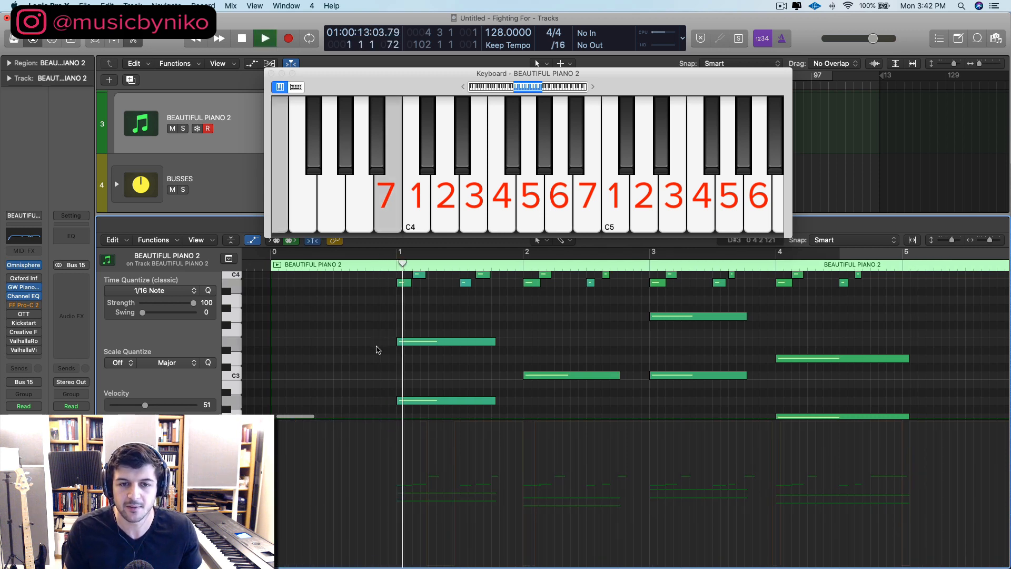
scroll(377, 349, "right", 3)
scroll(377, 350, "up", 1)
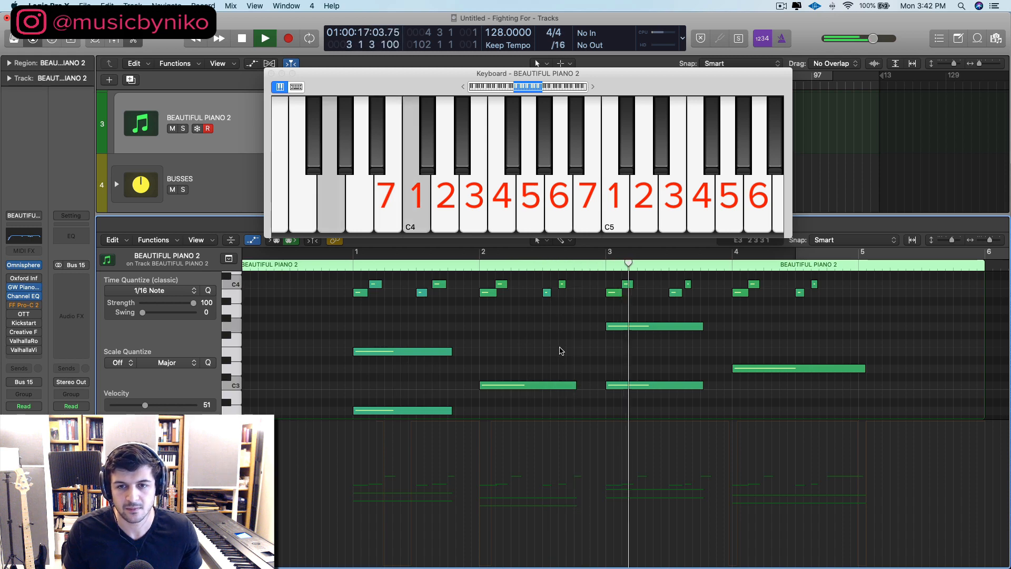
key("space")
Step: Restore the deleted automation points and hide the automation display in the piano roll
key("a")
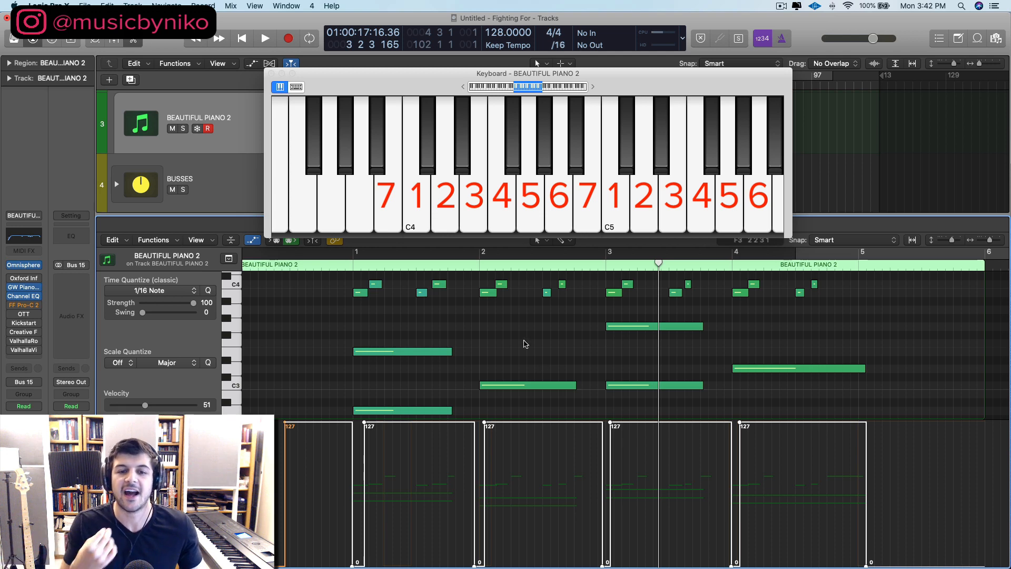
scroll(485, 402, "down", 2)
scroll(464, 343, "up", 3)
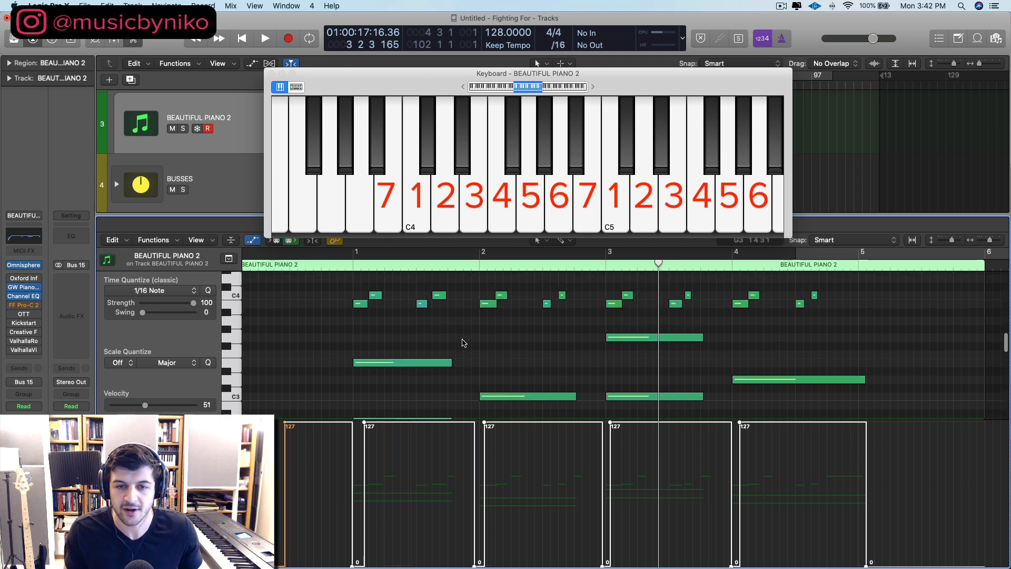
key("a")
scroll(463, 345, "up", 5)
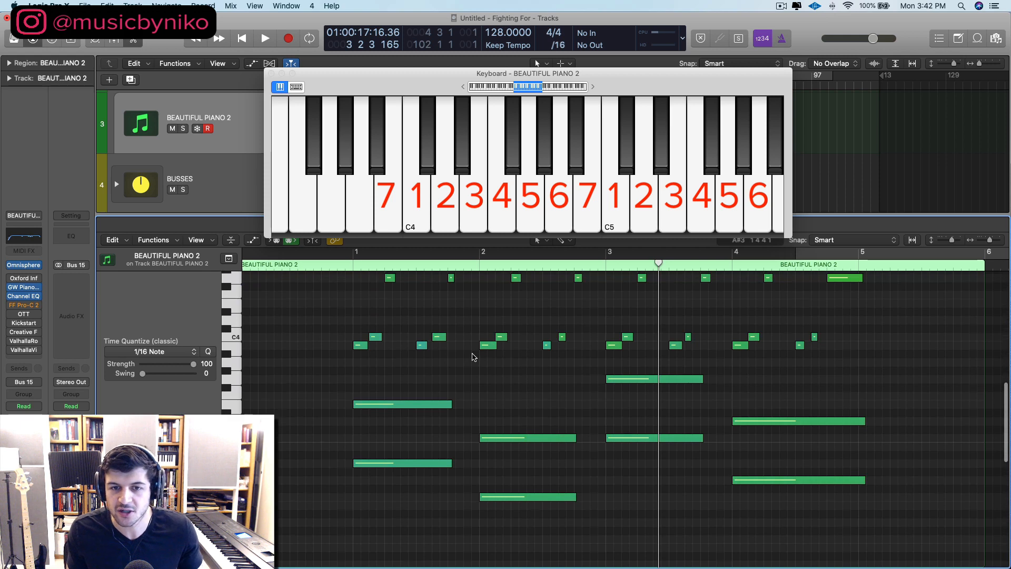
scroll(476, 362, "down", 3)
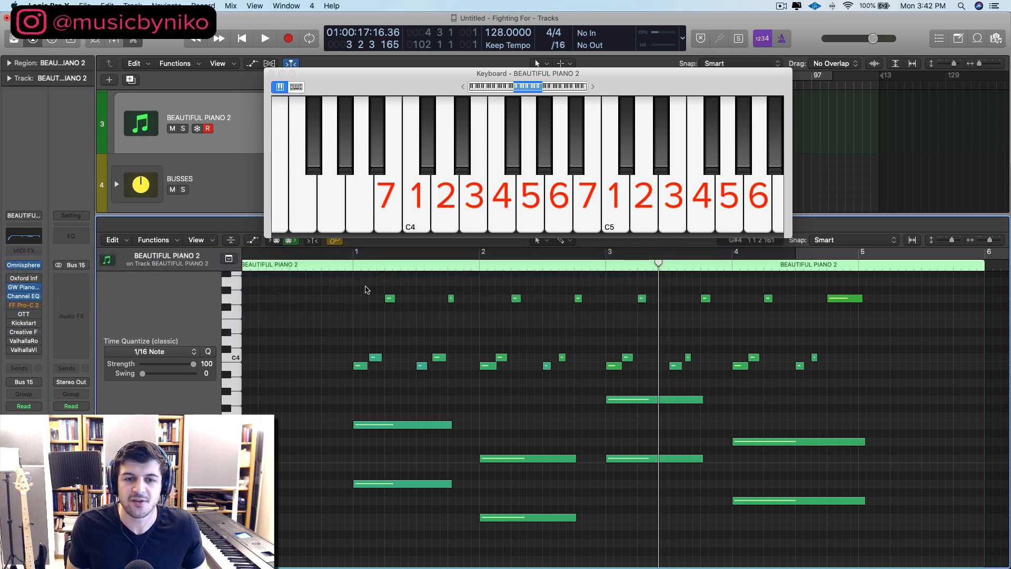
Step: Transpose the two high melody notes in bar 2 up two semitones to A4 and play the part from bar 1
scroll(365, 290, "up", 2)
left_click_drag(490, 292, 593, 327)
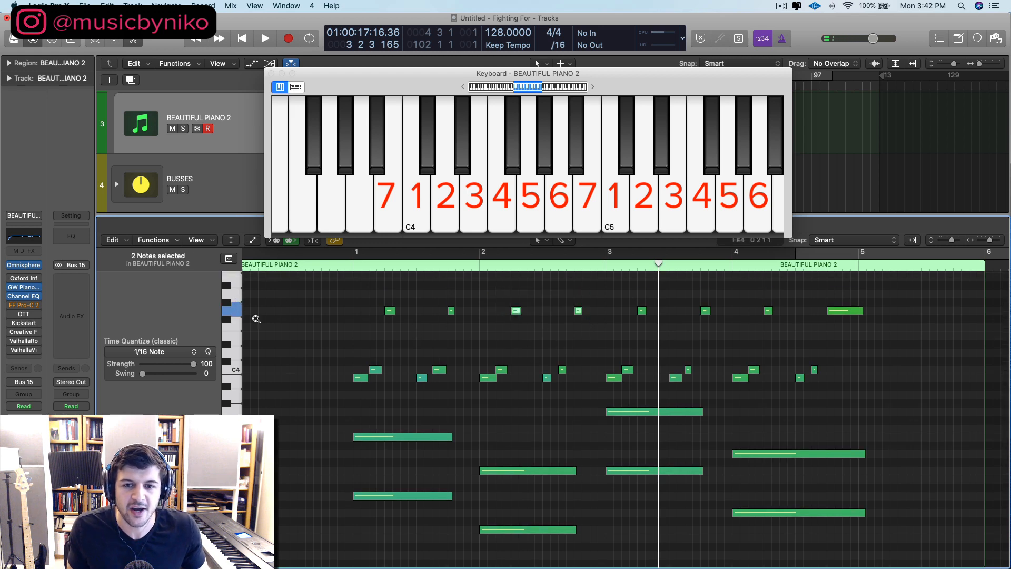
key("alt+Up")
key("alt+Up")
left_click(347, 270)
key("space")
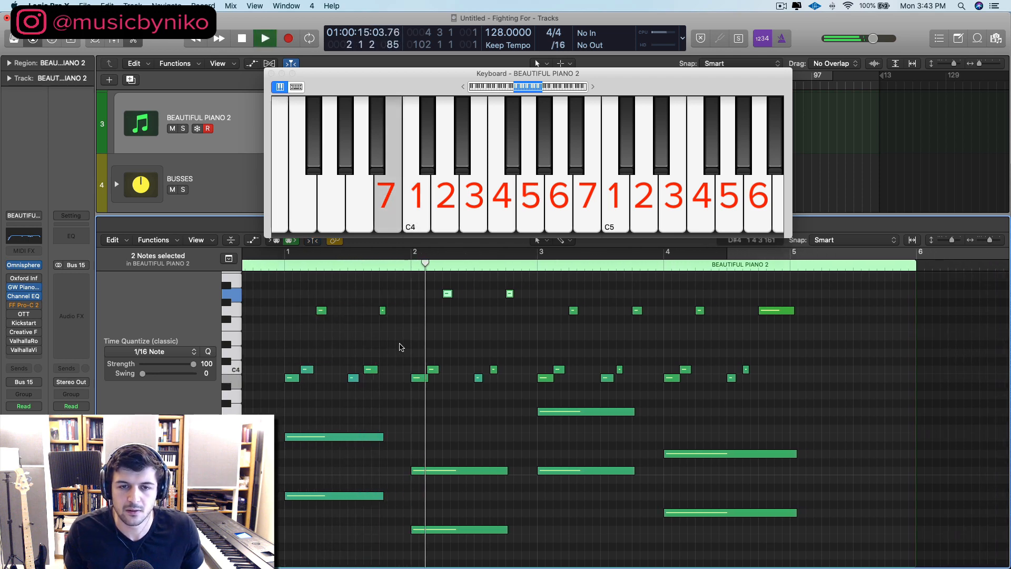
scroll(531, 376, "up", 1)
key("space")
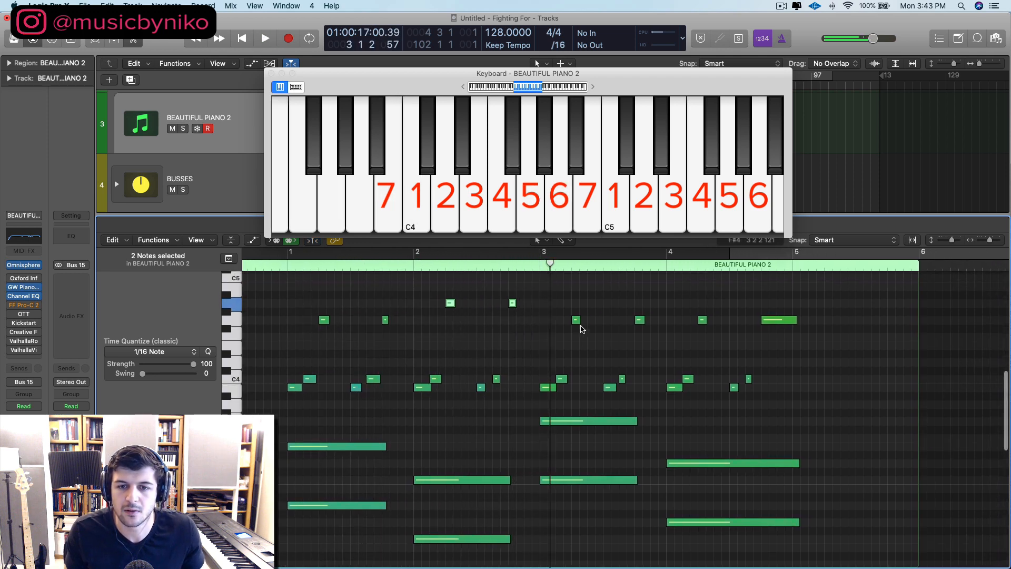
Step: Transpose the two high melody notes in bar 3 up four semitones to B4
left_click_drag(561, 303, 647, 326)
key("alt+Up")
key("alt+Up")
key("alt+Up")
key("alt+Up")
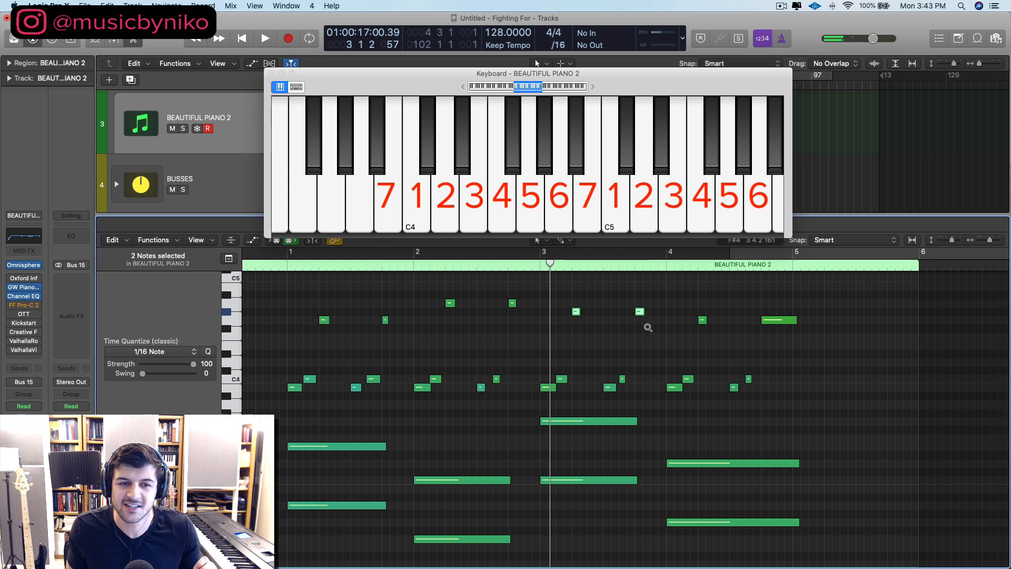
scroll(667, 349, "up", 1)
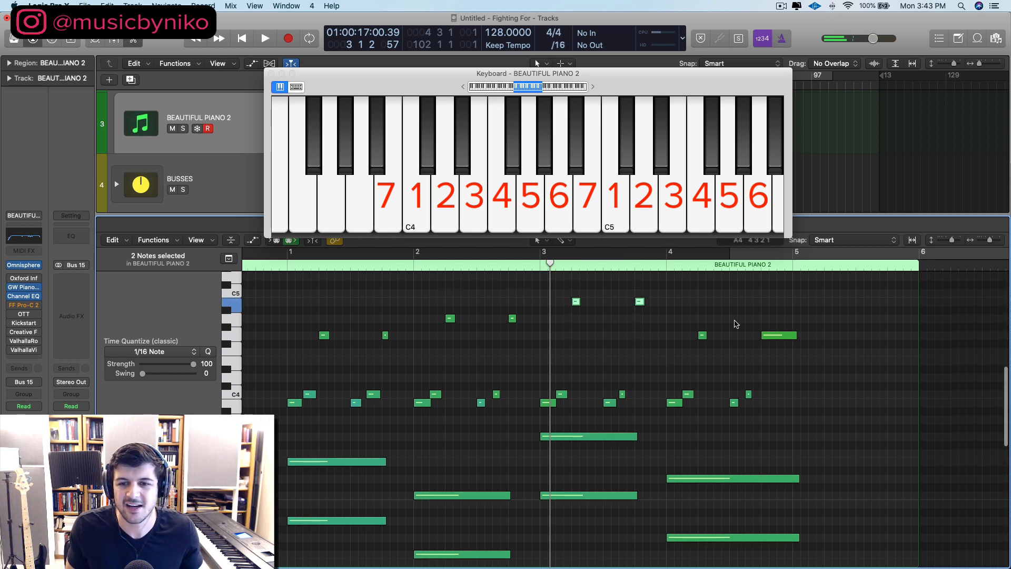
Step: Transpose the two high melody notes in bar 4 up five semitones to C5
left_click_drag(690, 315, 819, 346)
key("alt+Up")
key("alt+Up")
key("alt+Up")
key("alt+Up")
key("alt+Up")
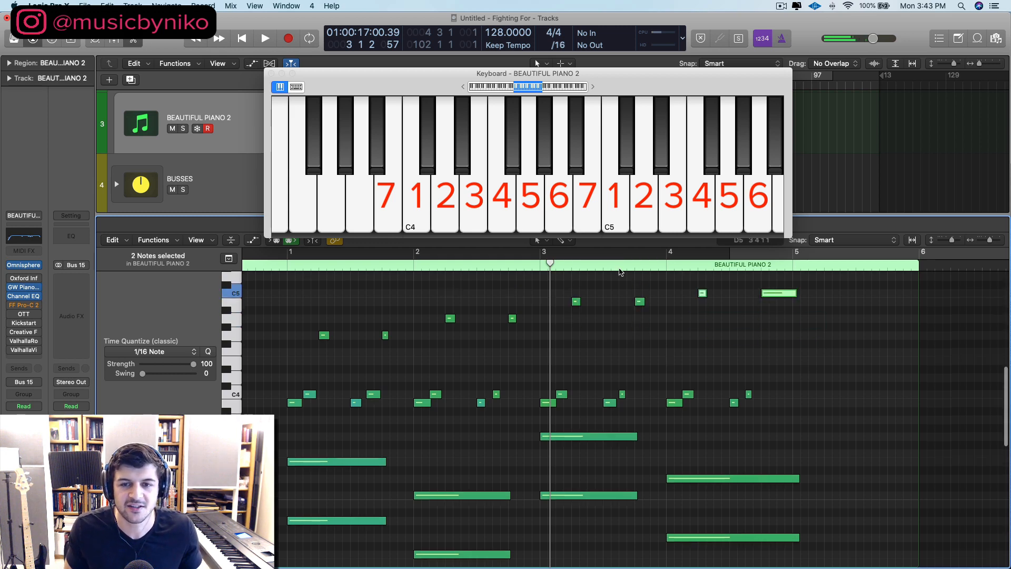
Step: Play the whole piano part from bar 1 to hear the rising melody
left_click(287, 263)
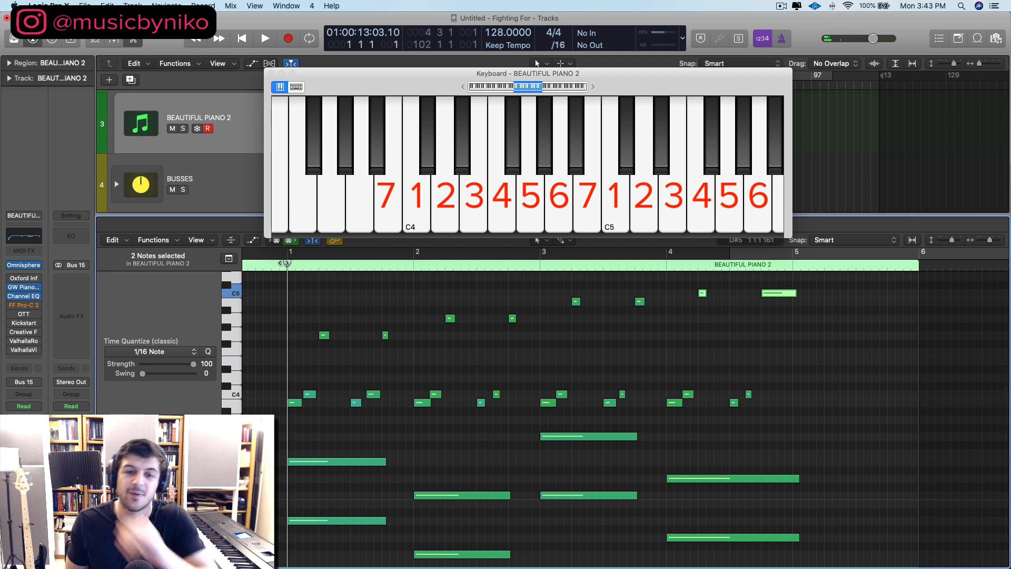
scroll(351, 305, "up", 2)
key("space")
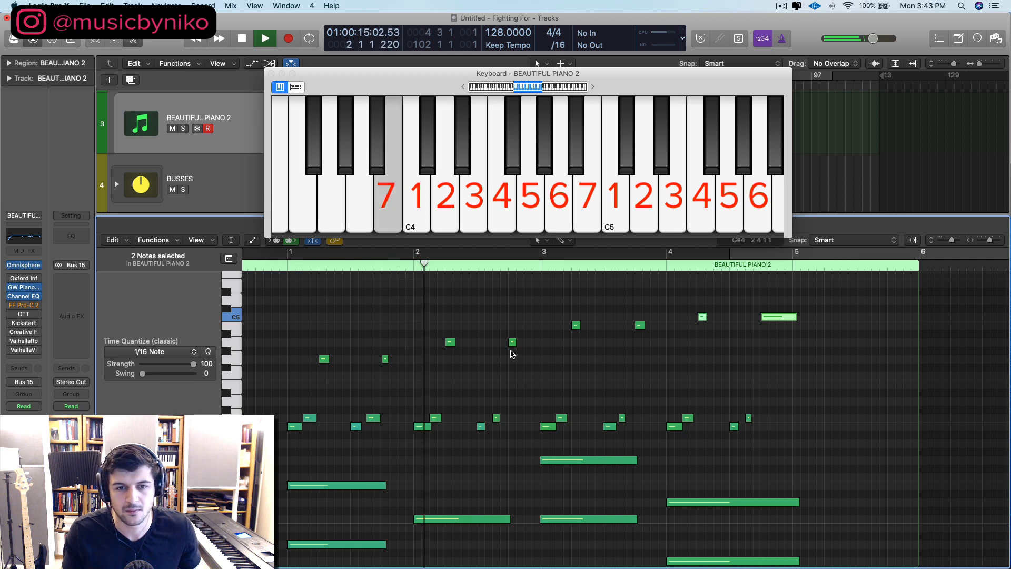
scroll(512, 354, "down", 2)
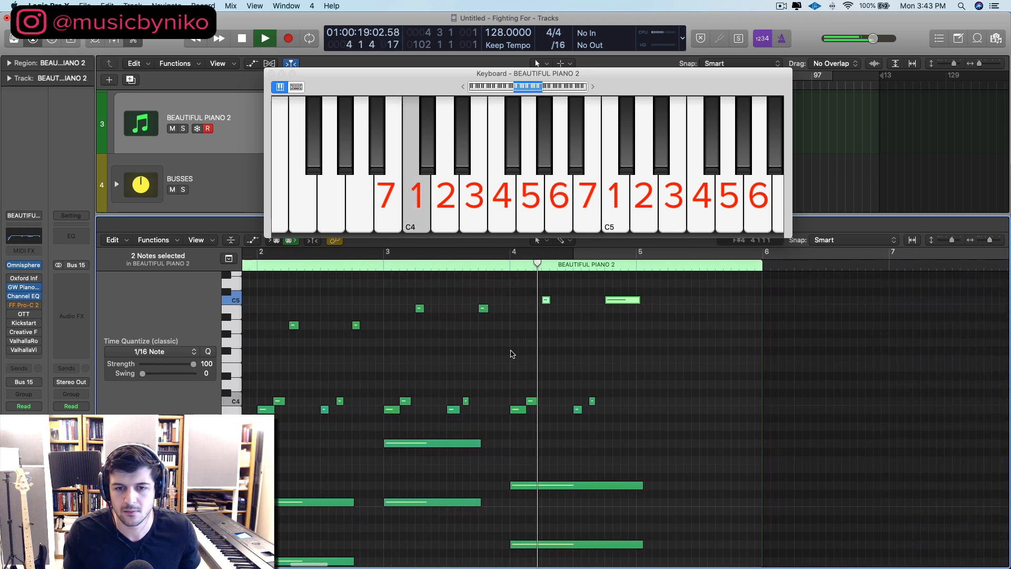
Step: Stop playback and transpose the two high melody notes in bar 4 down five semitones to G4
key("space")
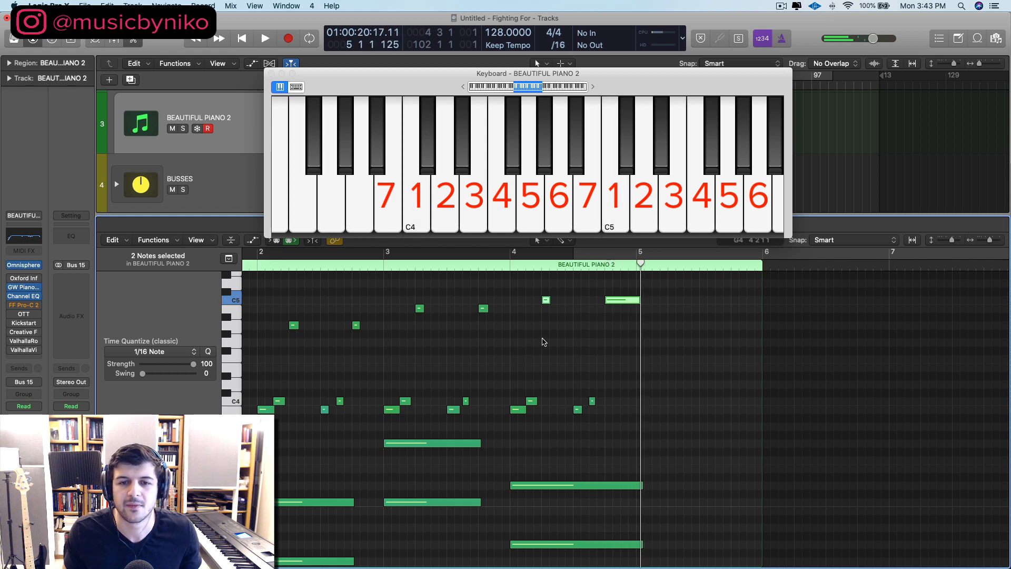
left_click_drag(533, 331, 639, 288)
key("alt+Down")
key("alt+Down")
scroll(614, 303, "left", 5)
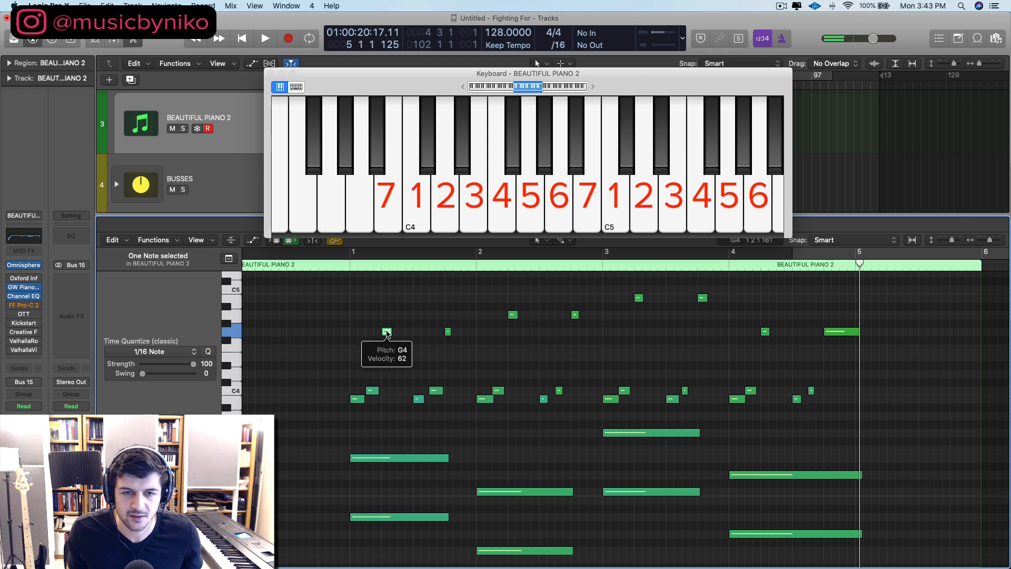
Step: Copy the first G4 in bar 1, place the copy an eighth note after it, and play the part
left_click_drag(386, 332, 394, 331)
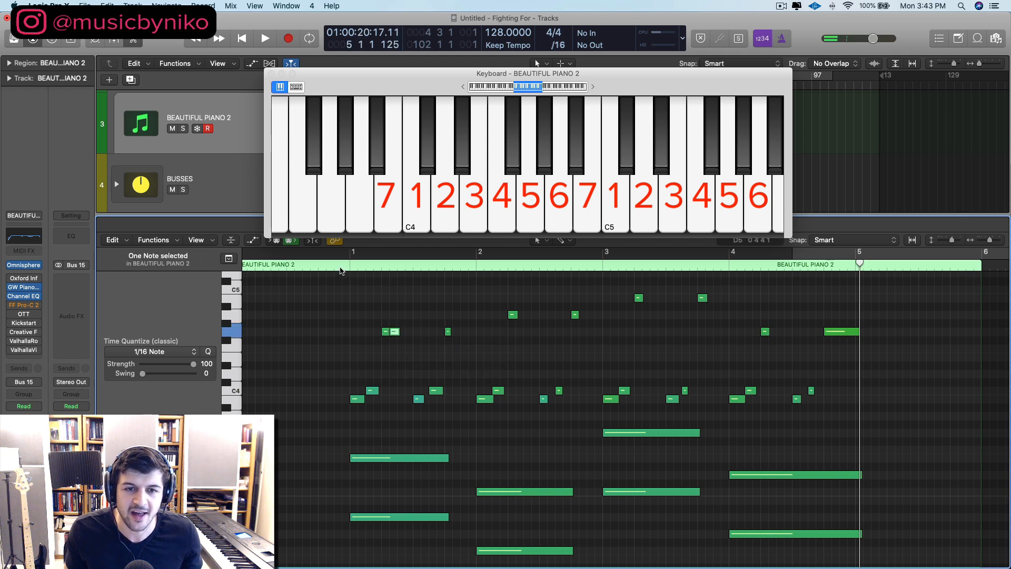
left_click(340, 268)
key("space")
key("space")
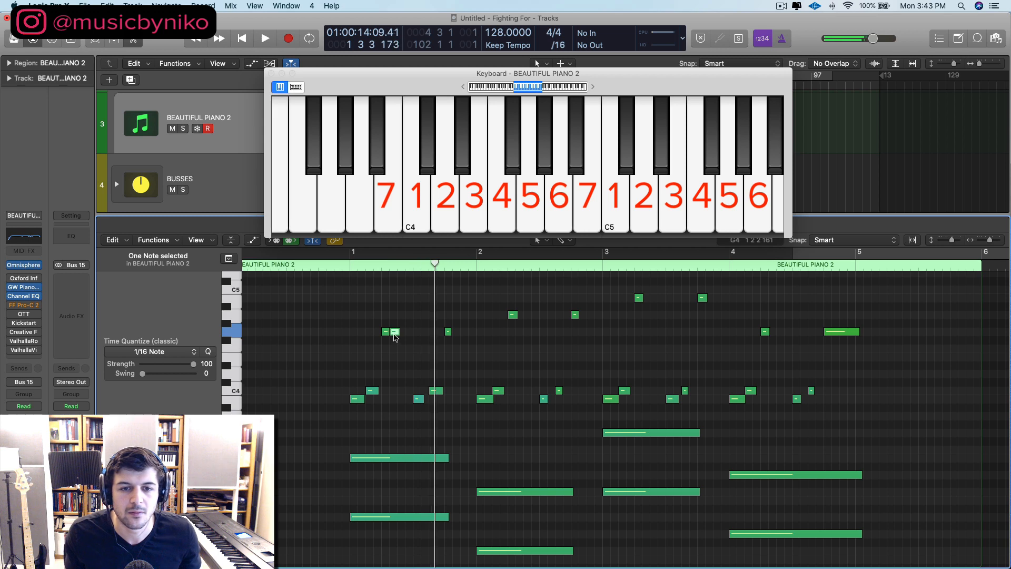
left_click_drag(395, 338, 402, 337)
key("space")
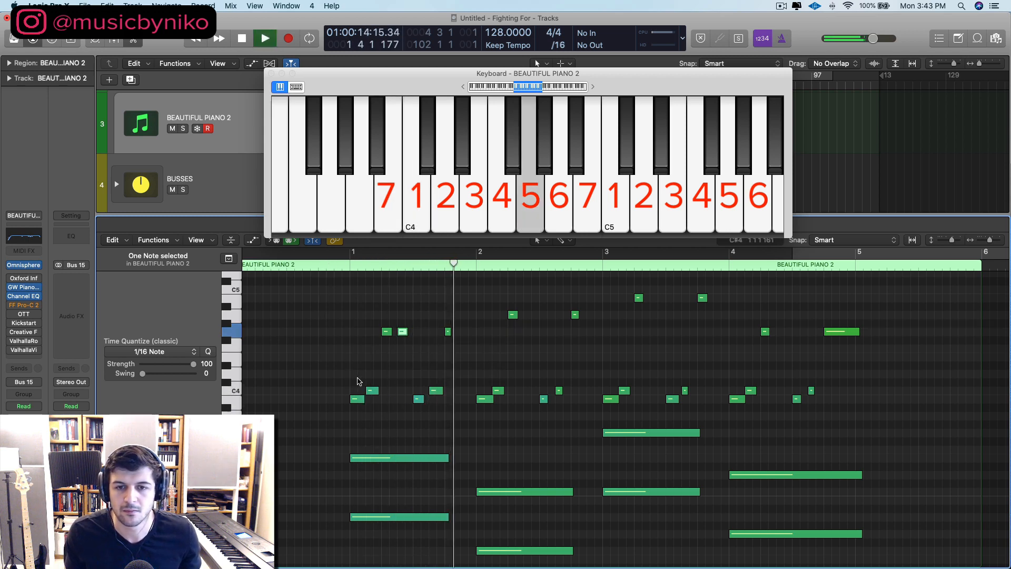
key("space")
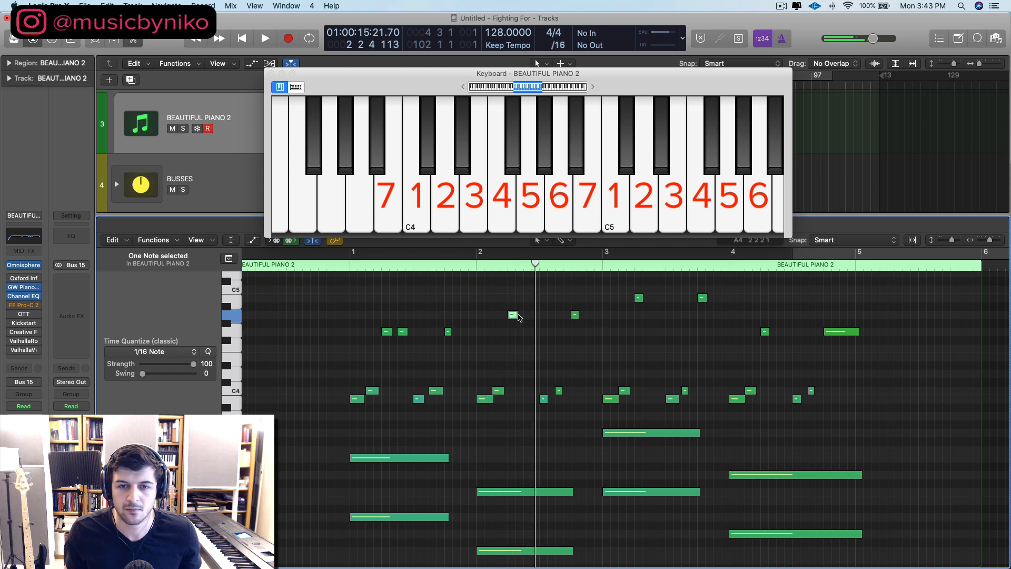
Step: Copy the first A4 in bar 2 an eighth note later and add a G4 an eighth note after the bar's last A4
left_click_drag(518, 317, 534, 316)
double_click(342, 270)
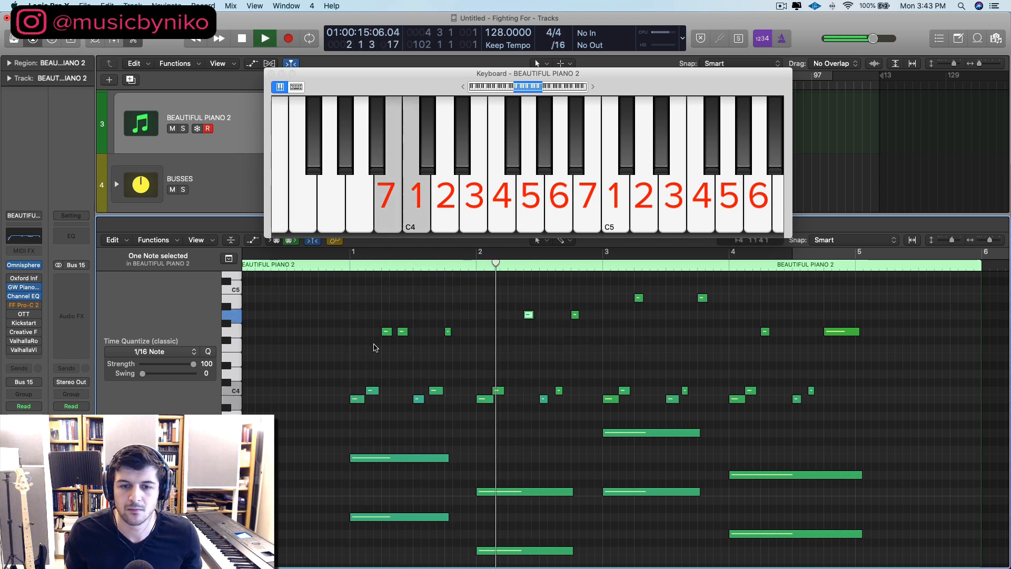
key("space")
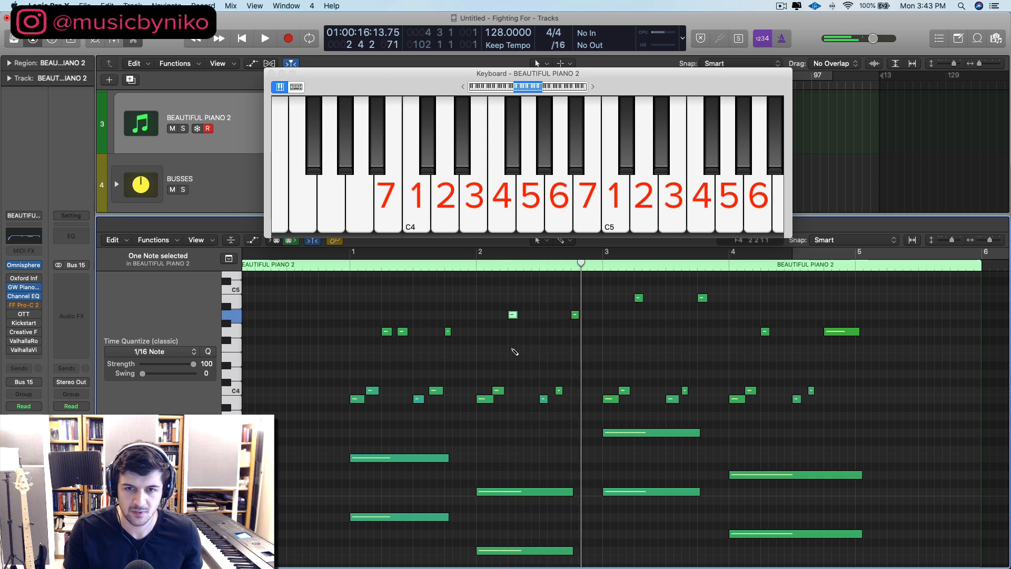
left_click_drag(514, 316, 591, 316)
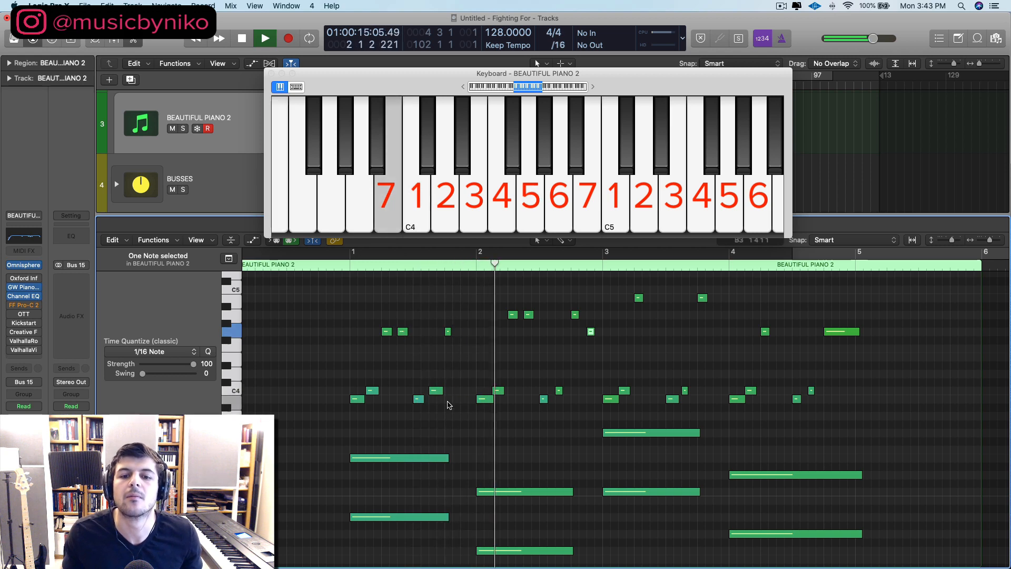
Step: Stop playback and transpose the two high melody notes in bar 3 down four semitones to G4
scroll(526, 379, "right", 2)
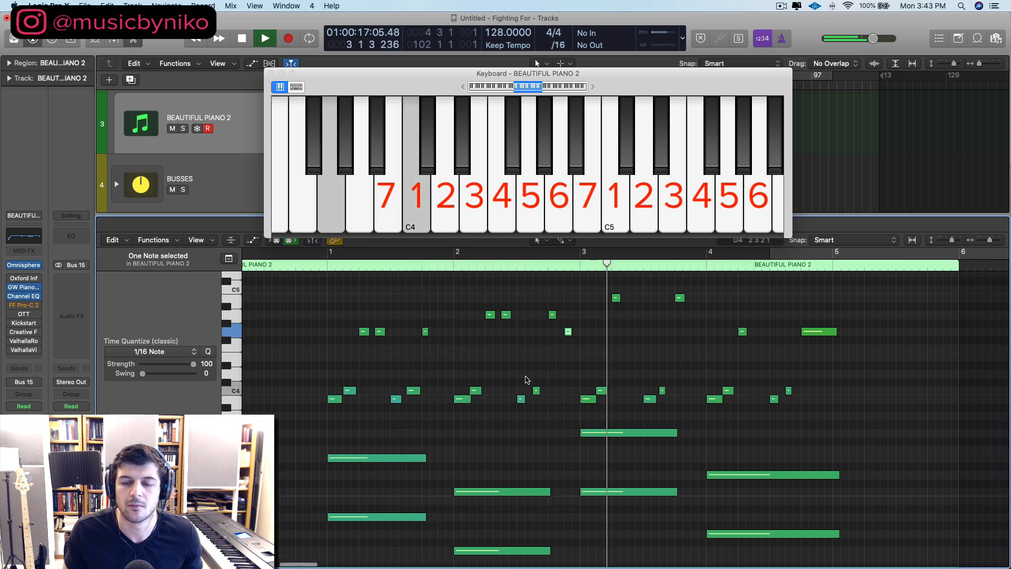
scroll(526, 379, "right", 5)
key("space")
left_click_drag(538, 322, 625, 287)
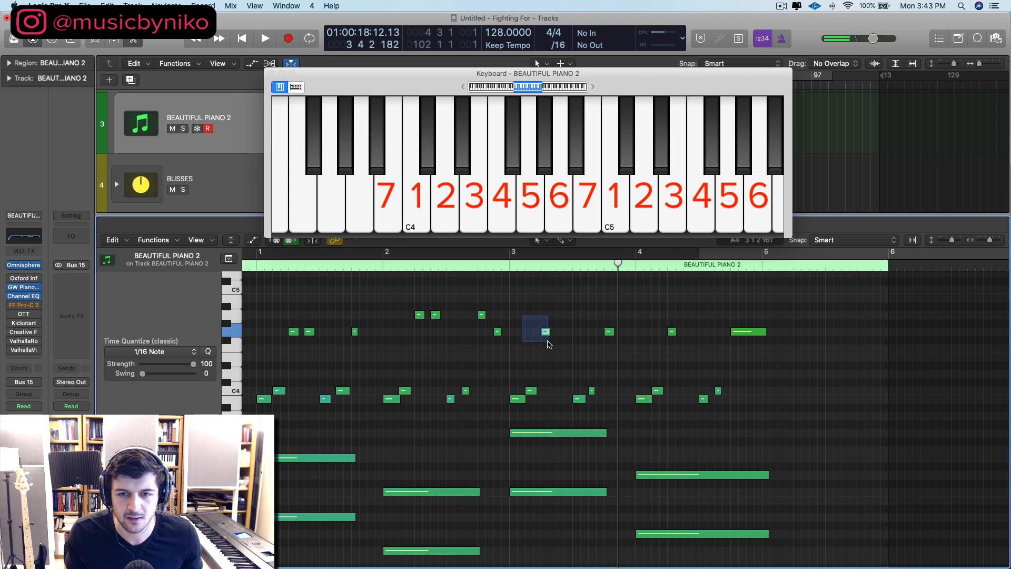
Step: Copy each of the two high G4 notes in bar 3 an eighth note later
left_click_drag(547, 334, 543, 349)
double_click(501, 266)
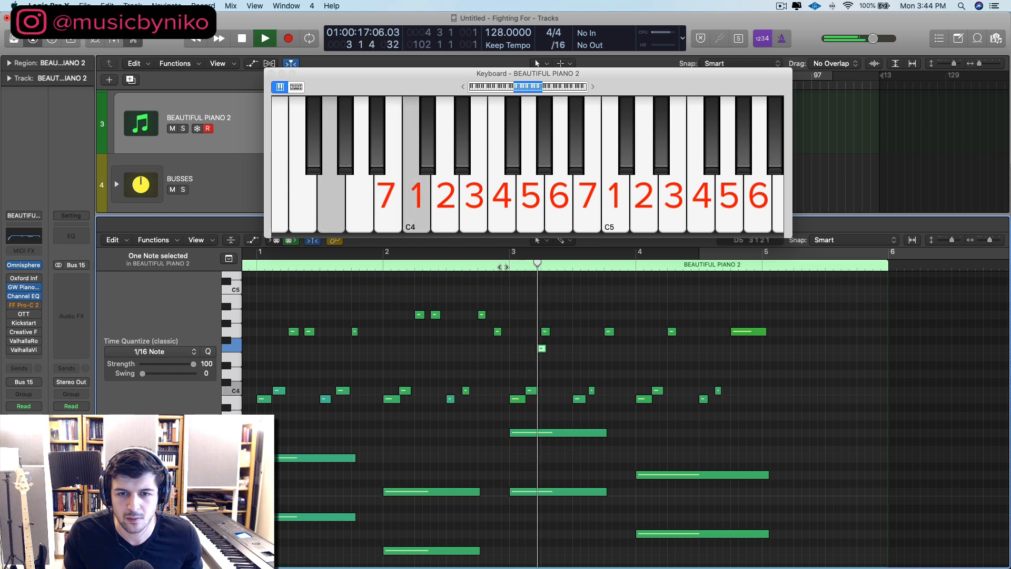
key("space")
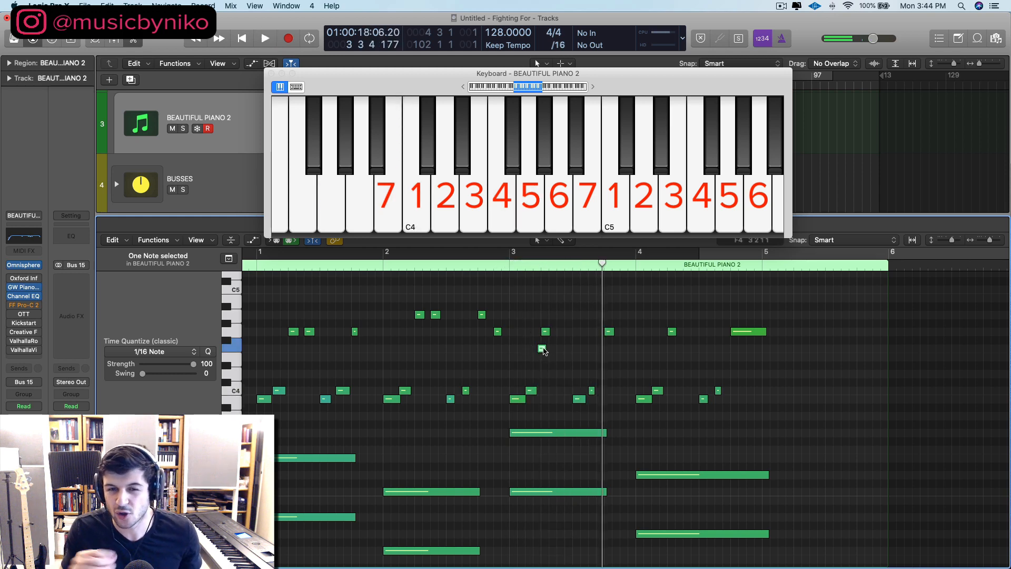
left_click_drag(542, 349, 562, 337)
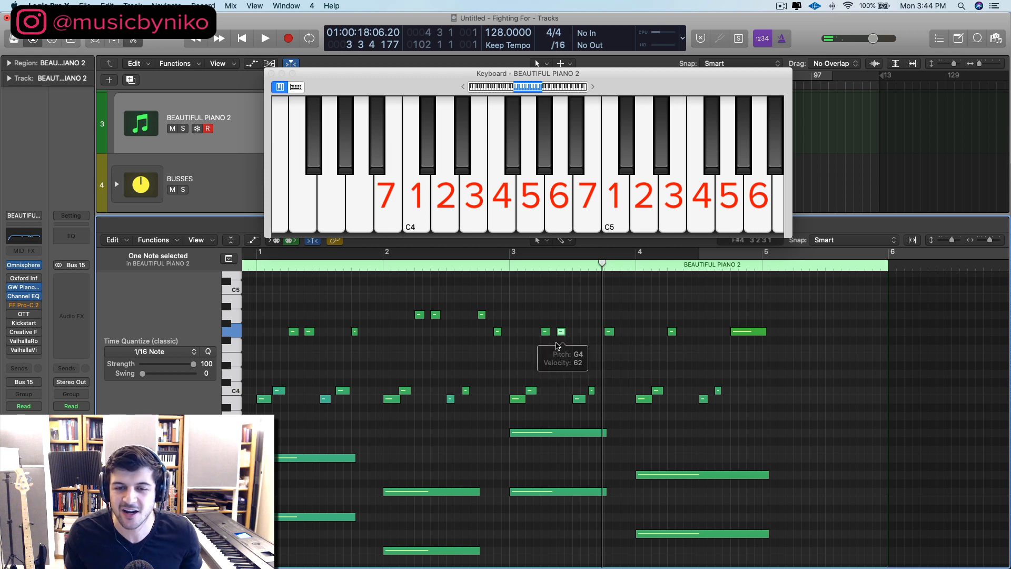
left_click_drag(609, 333, 625, 333)
Step: Play the part from bar 1 and move that bar's second G4 to an eighth note after its last G4
scroll(281, 280, "left", 2)
scroll(281, 279, "left", 1)
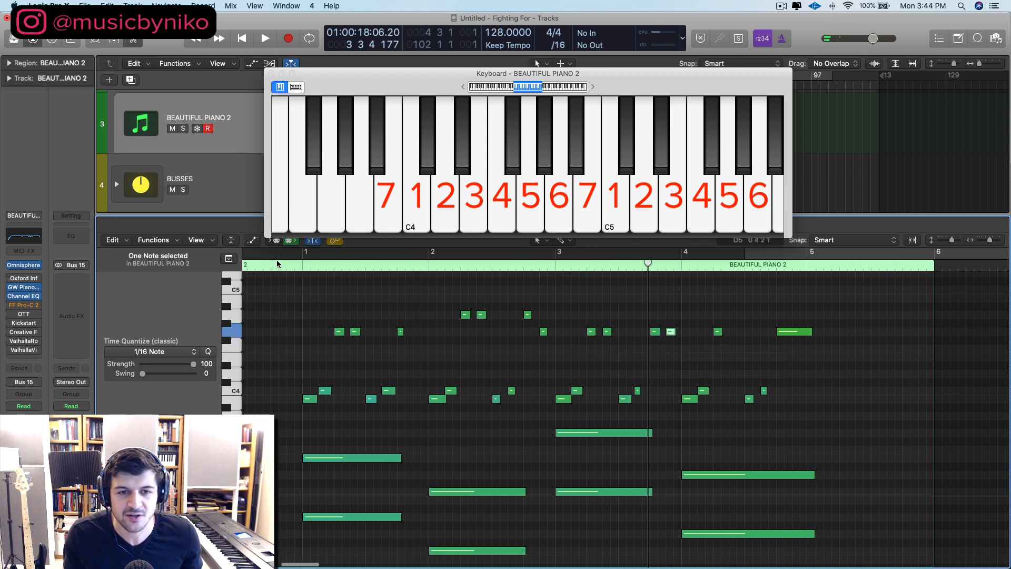
left_click(277, 264)
key("space")
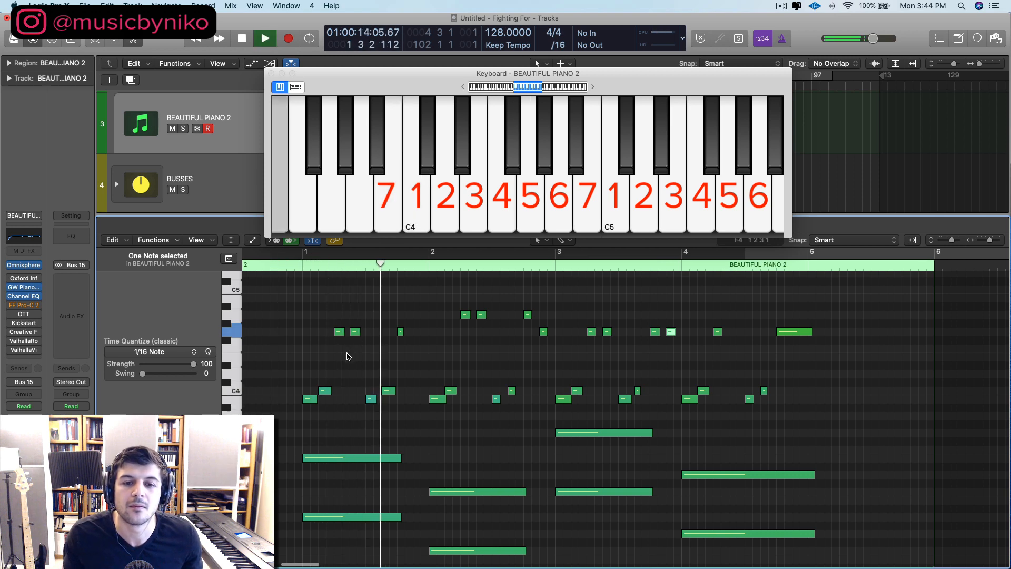
left_click_drag(356, 336, 418, 333)
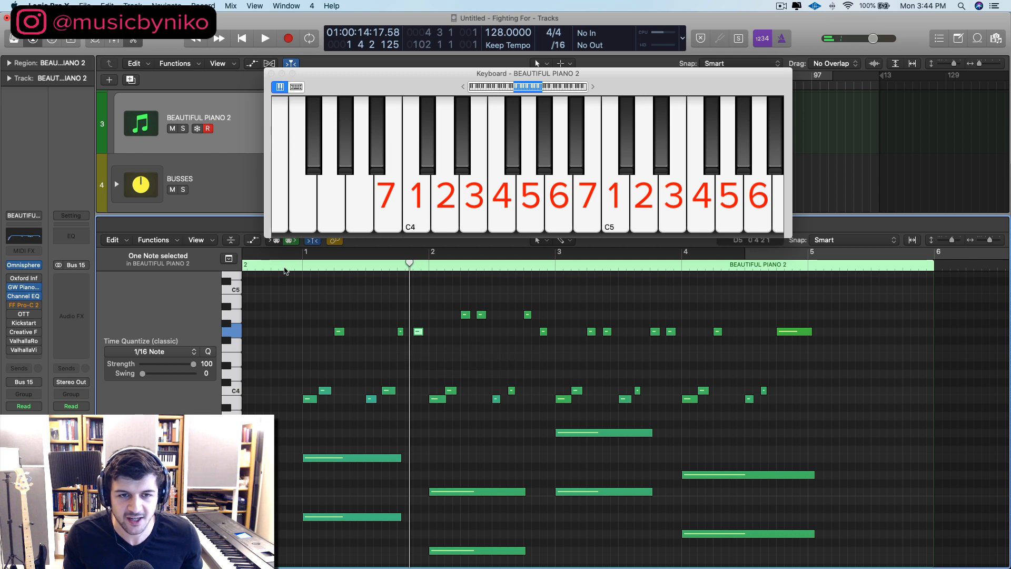
key("space")
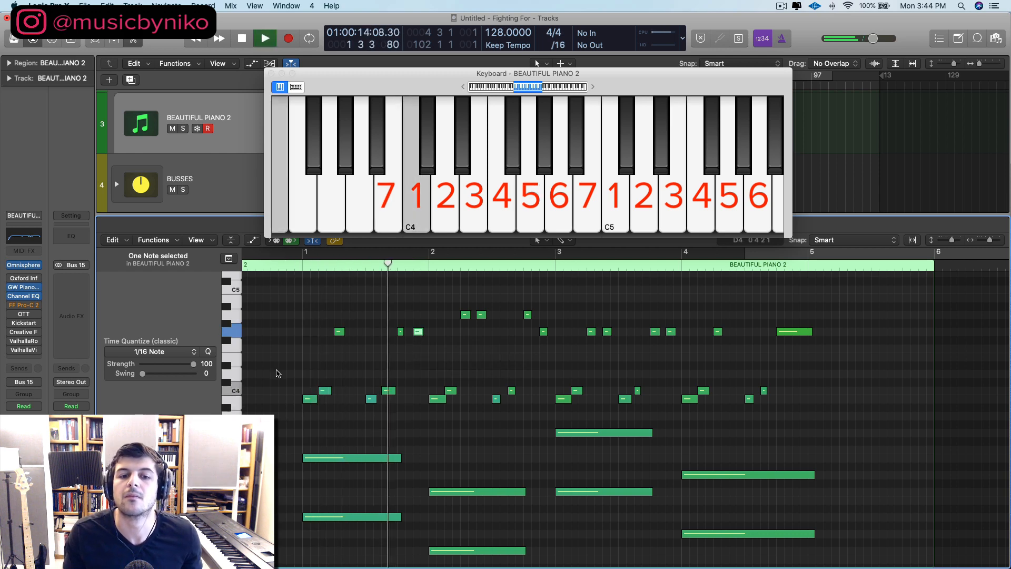
Step: Remove the second A4 in bar 2 and raise the bar's final G4 to A4
scroll(279, 373, "right", 1)
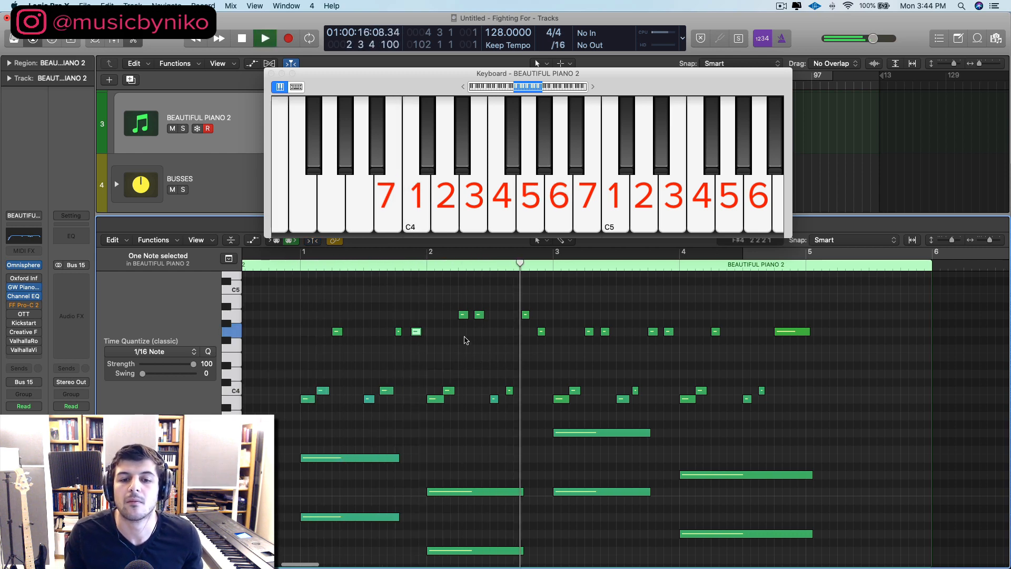
key("space")
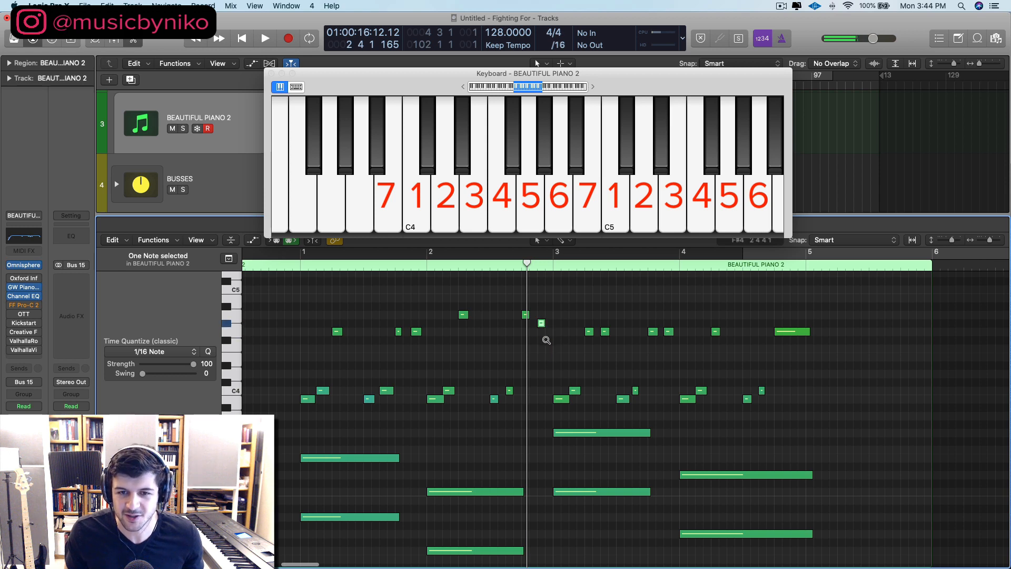
Step: Show the automation lane beneath the notes, examine where the sustain is released before each chord, and hide the lane
scroll(458, 411, "down", 3)
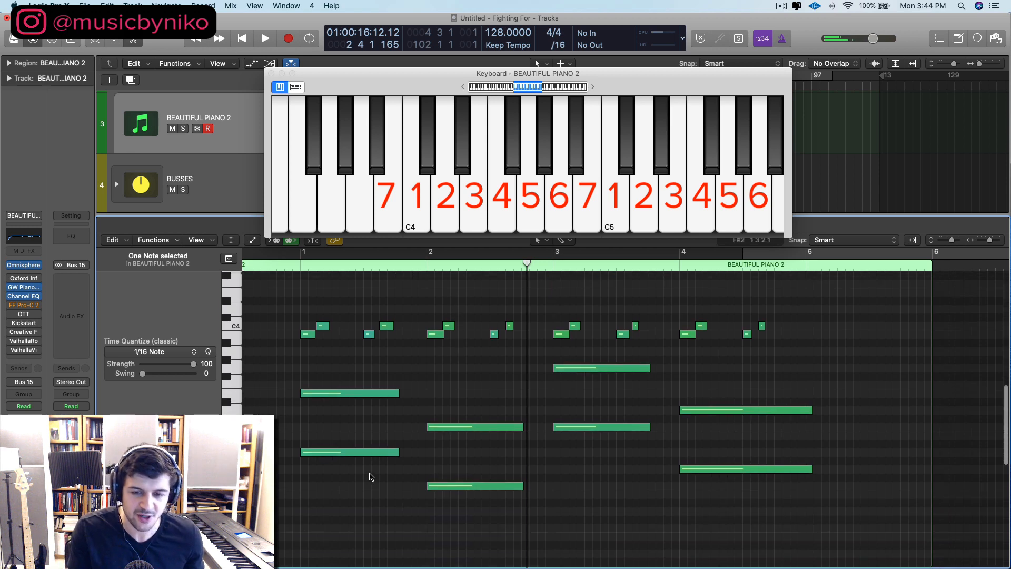
key("a")
scroll(400, 368, "down", 6)
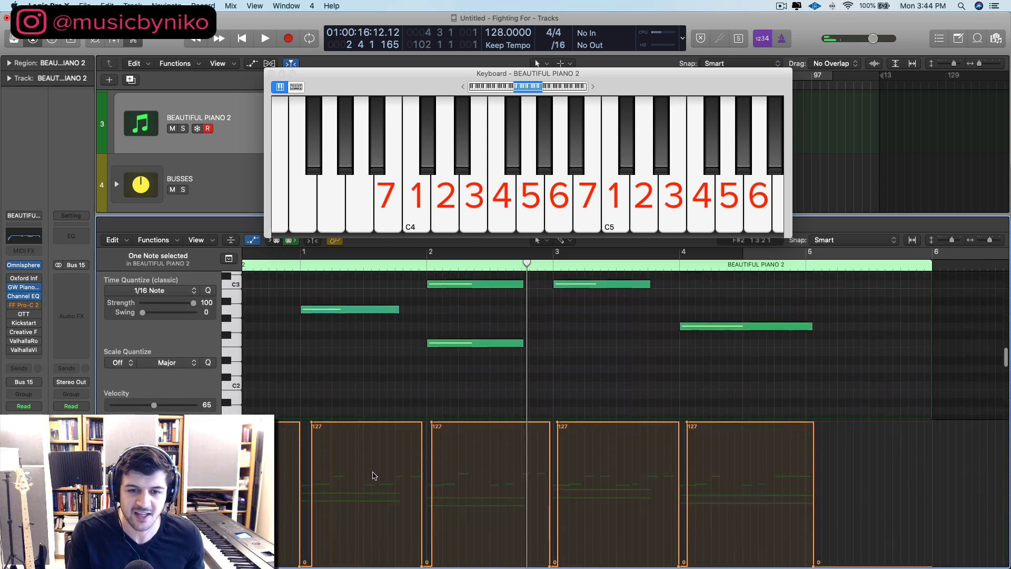
left_click(423, 563)
key("a")
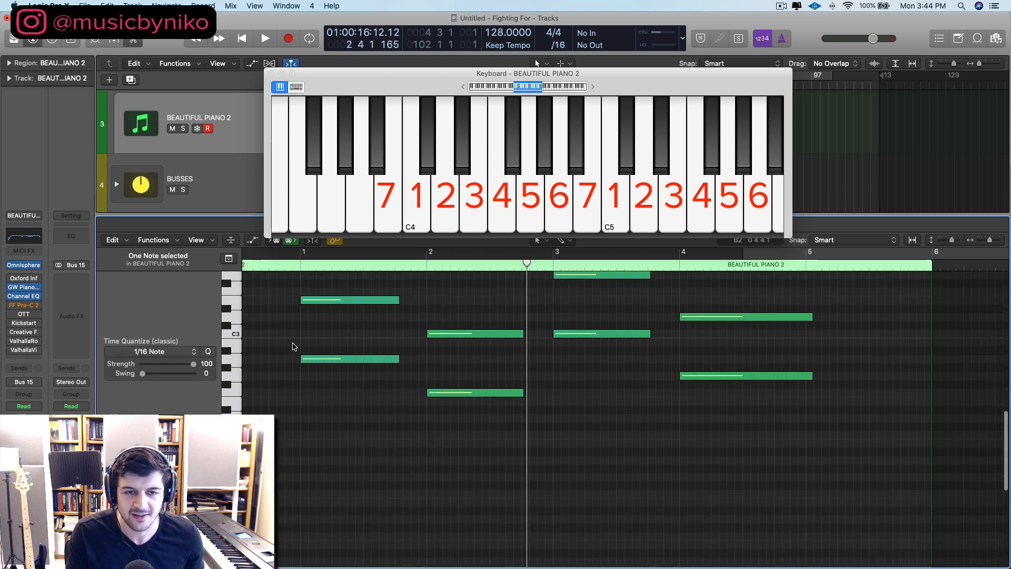
Step: Play the whole part and turn off Low Latency Mode so the FF Pro-C 2 compressor is active
scroll(403, 362, "up", 6)
key("space")
scroll(402, 361, "up", 3)
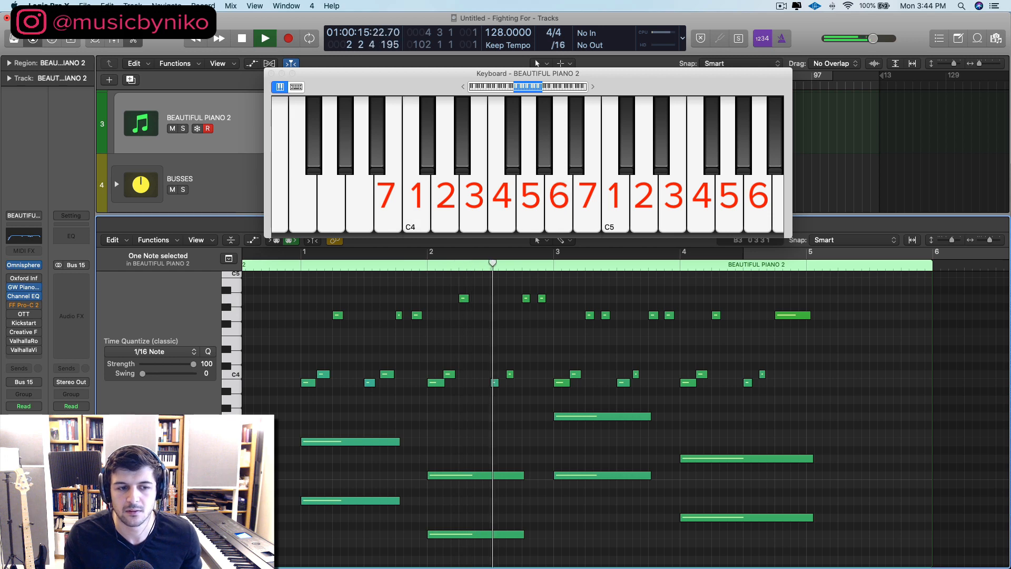
left_click(203, 6)
left_click(217, 75)
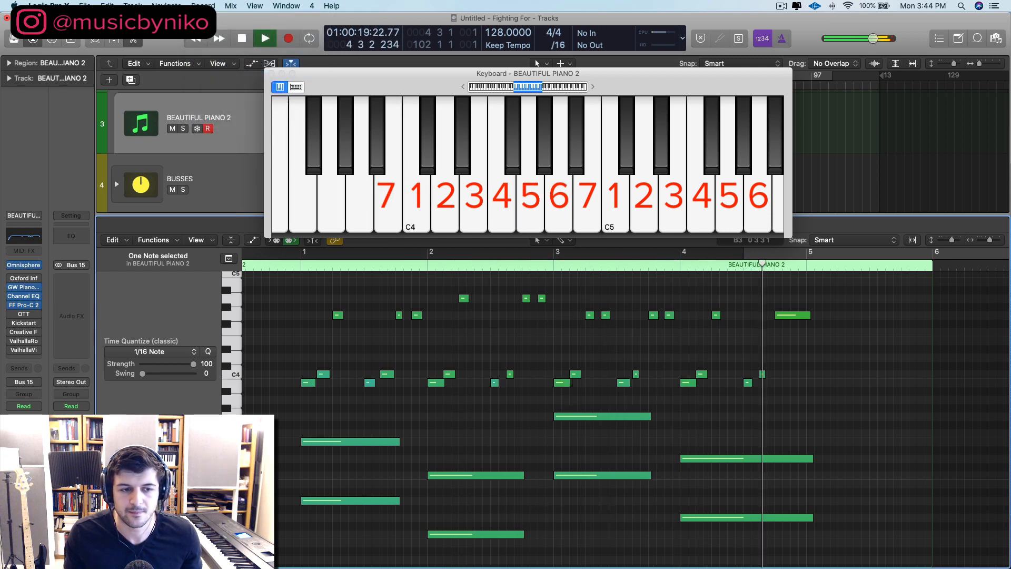
key("space")
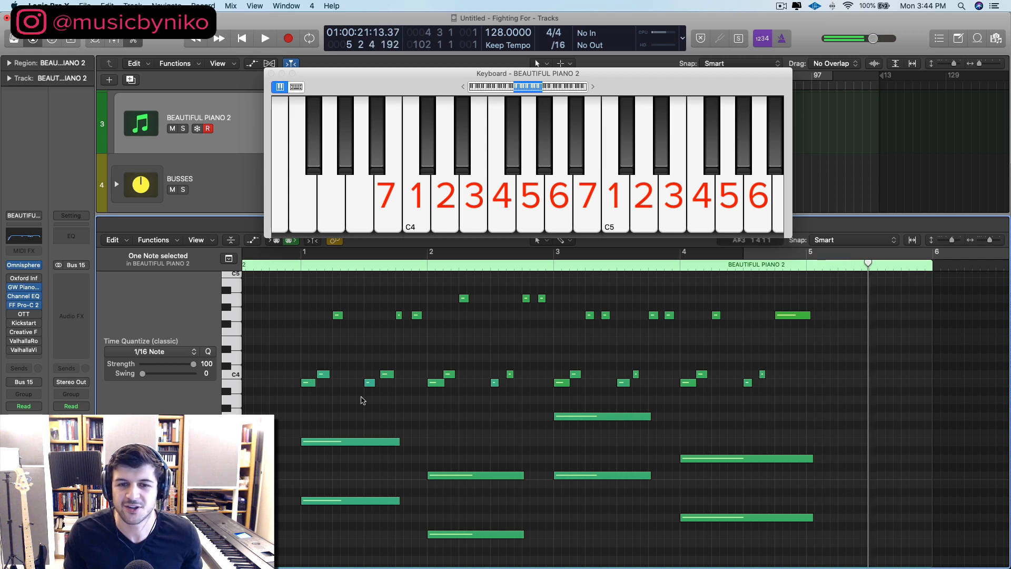
Step: Select the eight power chord notes in bars 1 to 4 to examine them, and clear the selection
scroll(339, 383, "up", 2)
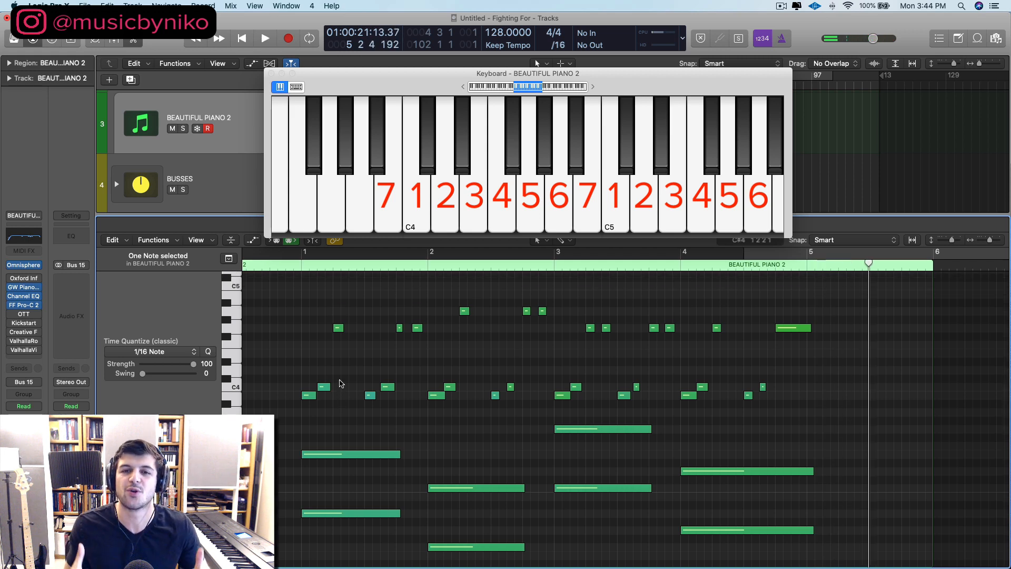
scroll(342, 393, "down", 2)
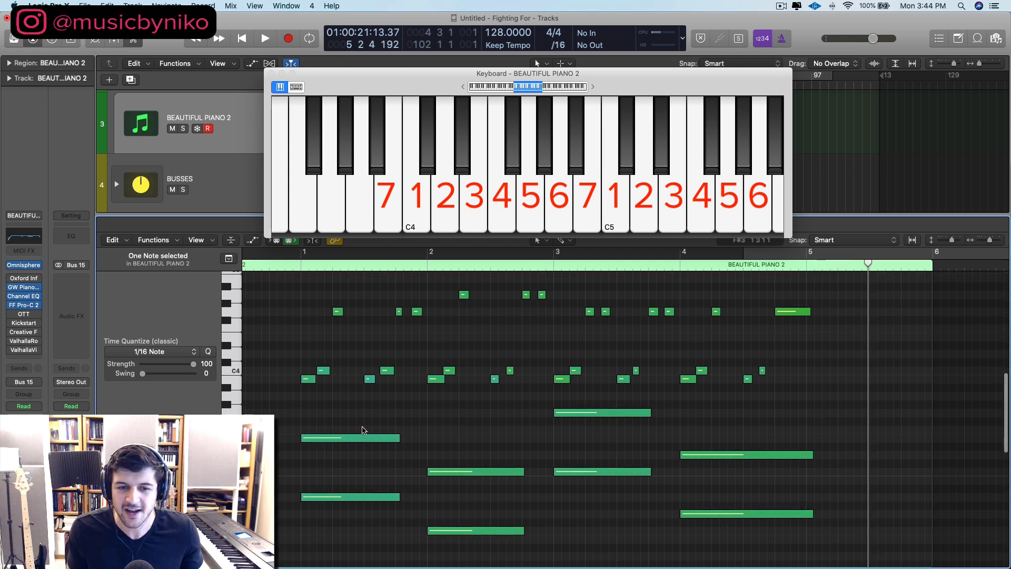
left_click_drag(337, 402, 737, 523)
scroll(350, 384, "up", 5)
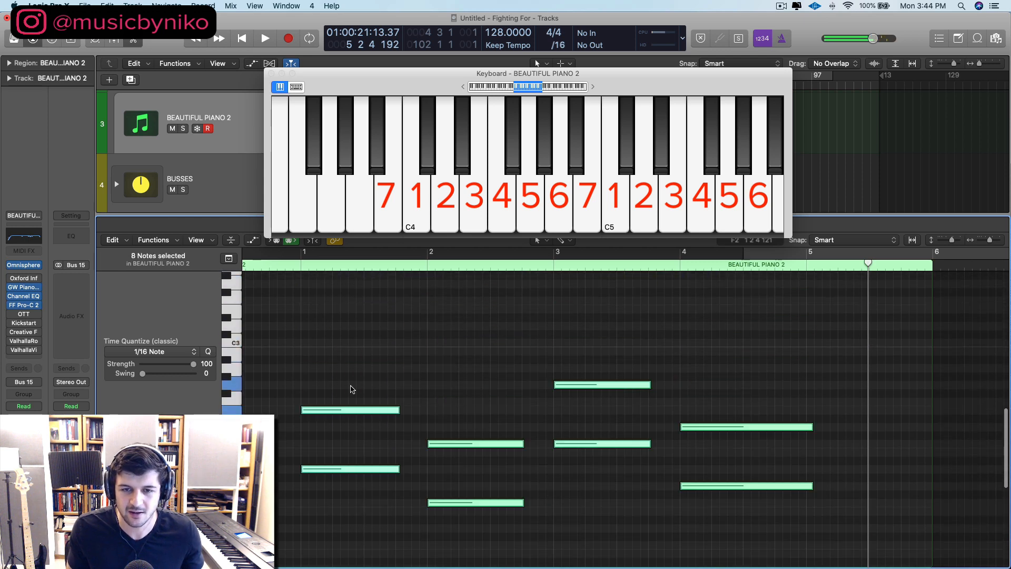
left_click(333, 375)
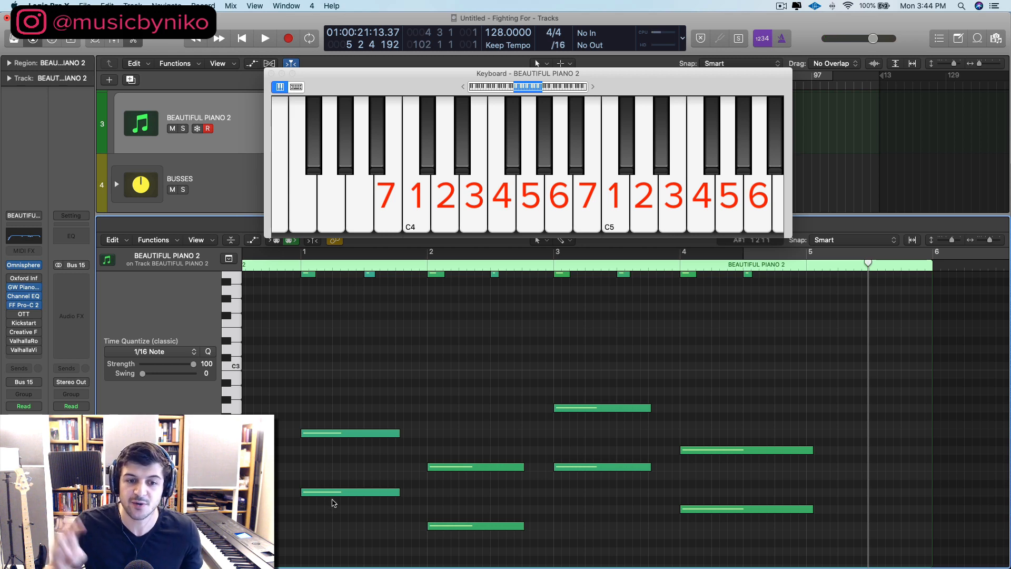
Step: Add a third to the bar 1 chord by copying its A1 root up to C2, and play it from bar 1
mouse_move(332, 493)
left_mouse_down()
mouse_move(336, 470)
mouse_move(338, 483)
left_mouse_up()
left_click(293, 267)
key("space")
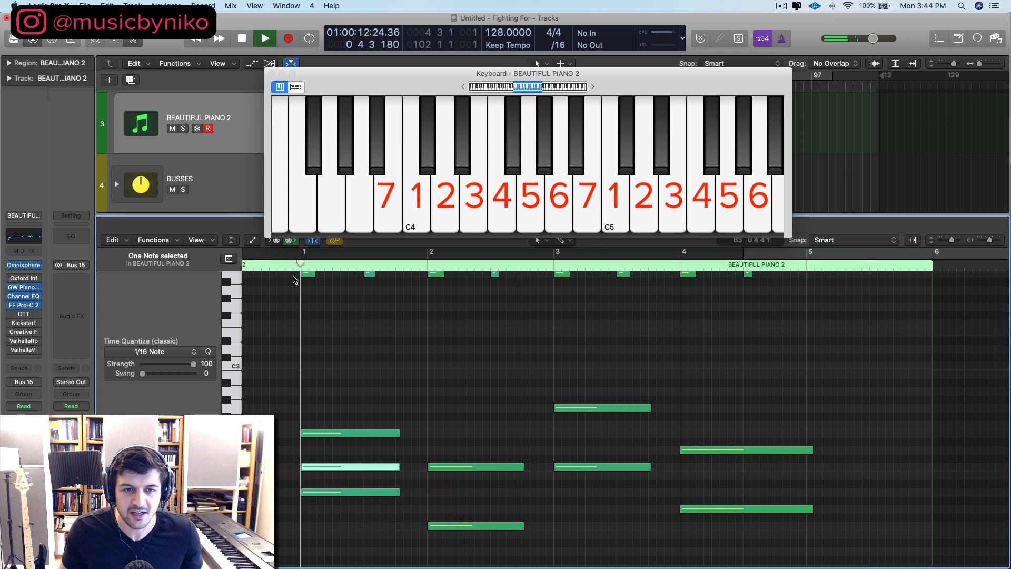
key("space")
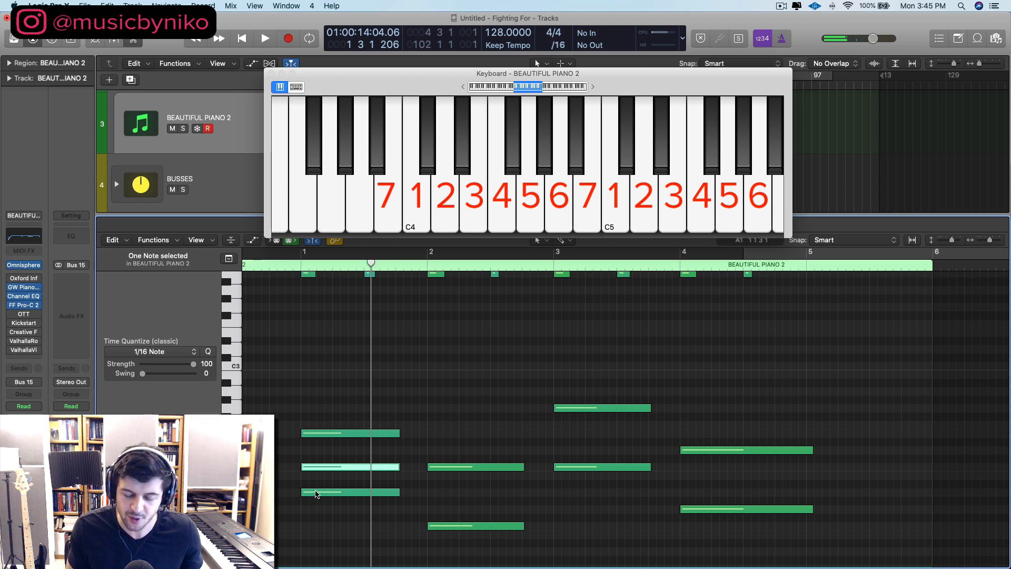
Step: Transpose the added third in bar 1 up an octave to C3 and play the chord
key("alt+shift+Up")
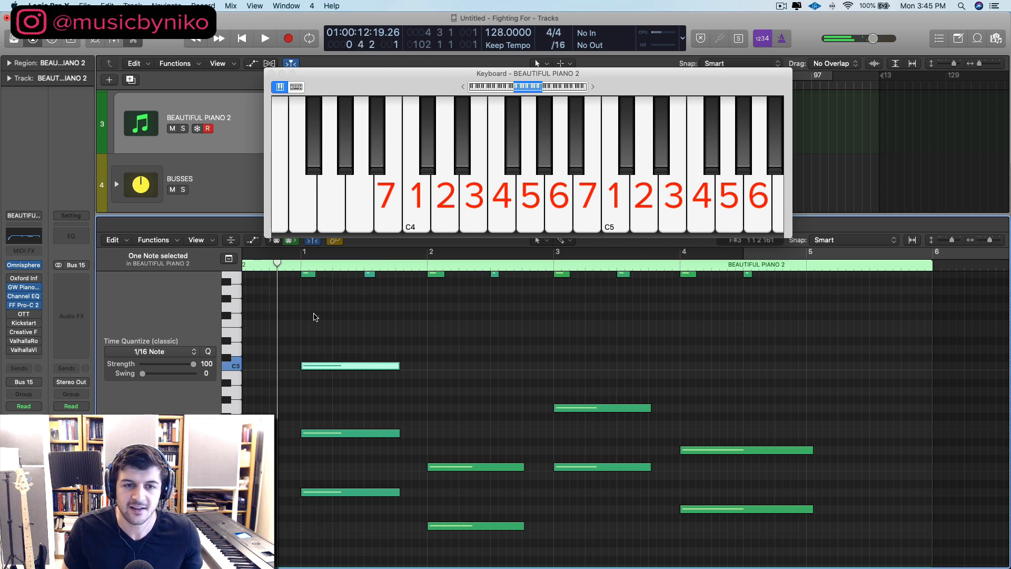
scroll(315, 317, "up", 2)
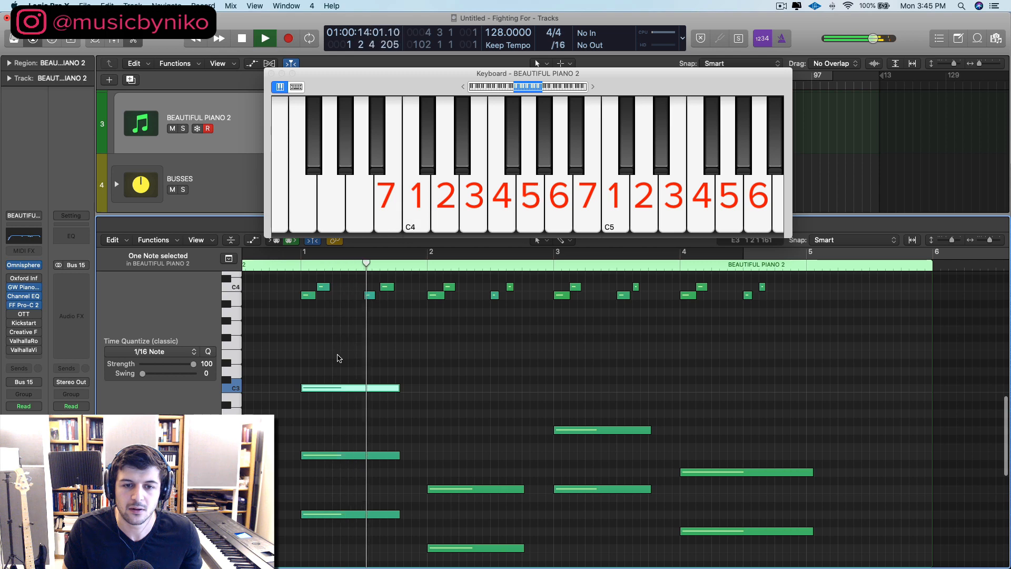
scroll(348, 376, "down", 3)
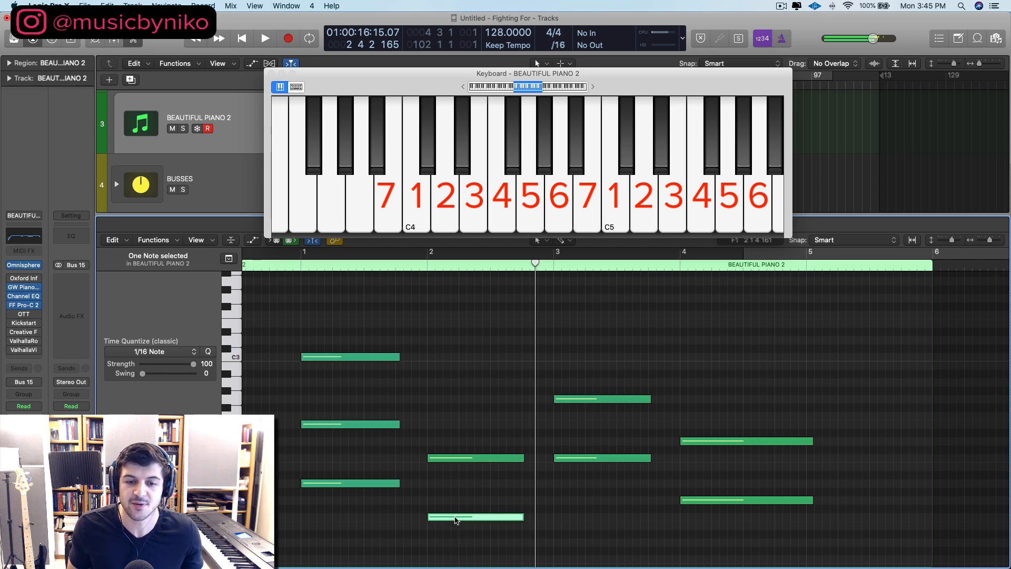
Step: Add thirds A2 to the bar 2 chord and E3 to the bar 3 chord by copying each root up and raising it an octave
left_click_drag(454, 515, 450, 492)
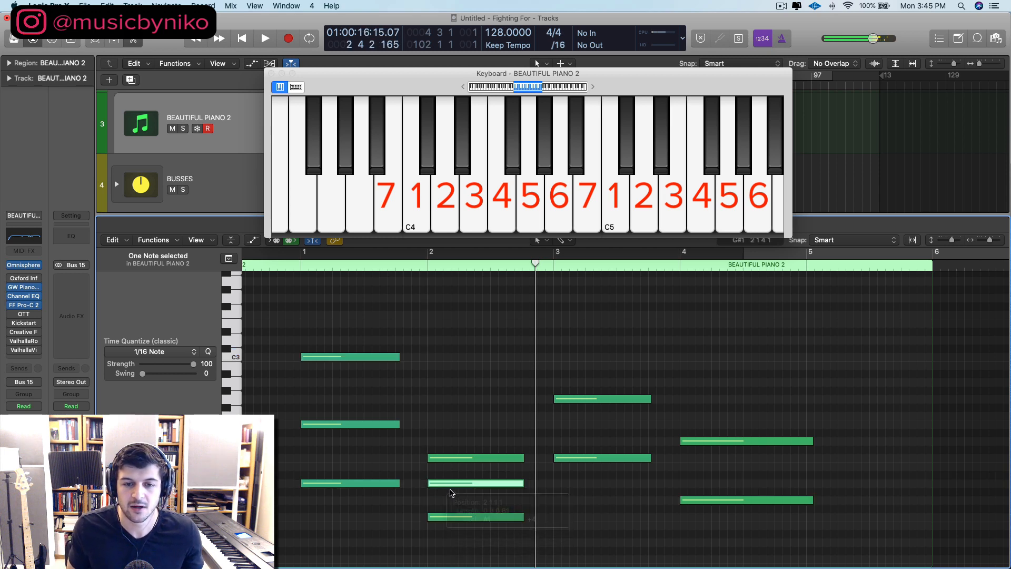
key("alt+shift+Up")
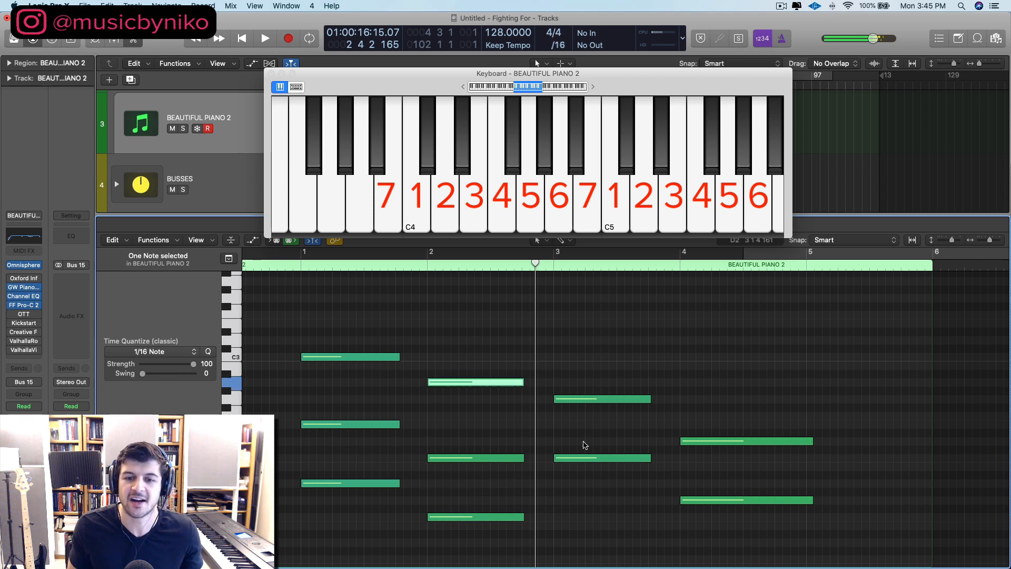
left_click_drag(588, 459, 584, 424)
key("alt+shift+Up")
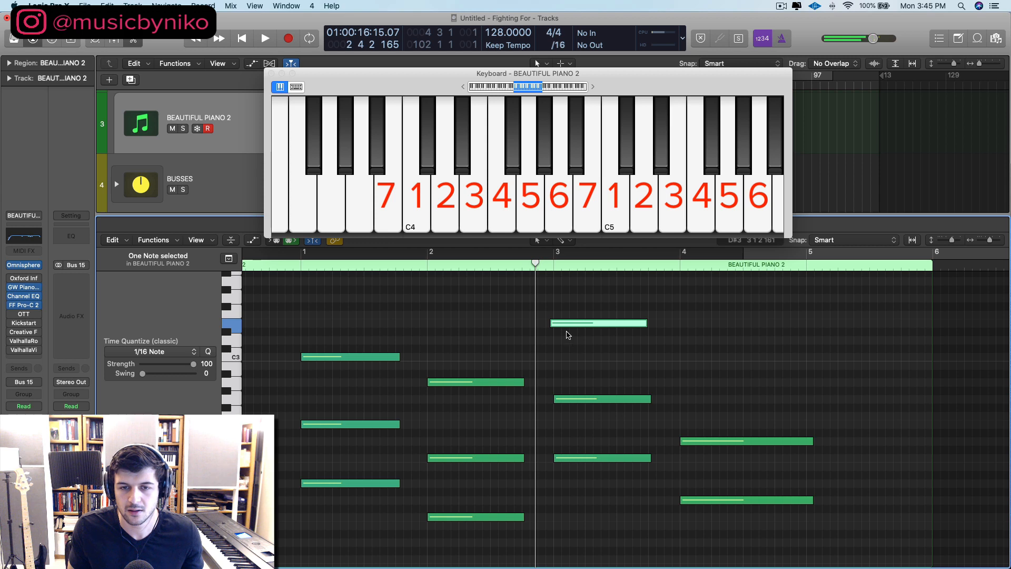
left_click_drag(559, 325, 565, 325)
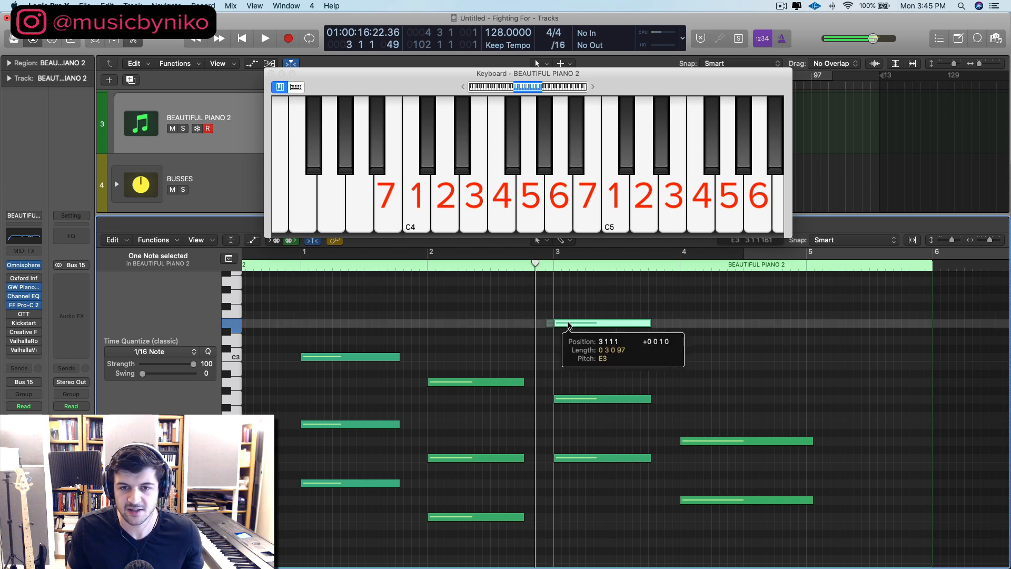
Step: Add a third to the bar 4 chord by copying its G1 root up to B1 and raising the copy an octave to B2
left_click(732, 521)
left_click_drag(724, 498, 723, 469)
key("alt+shift+Up")
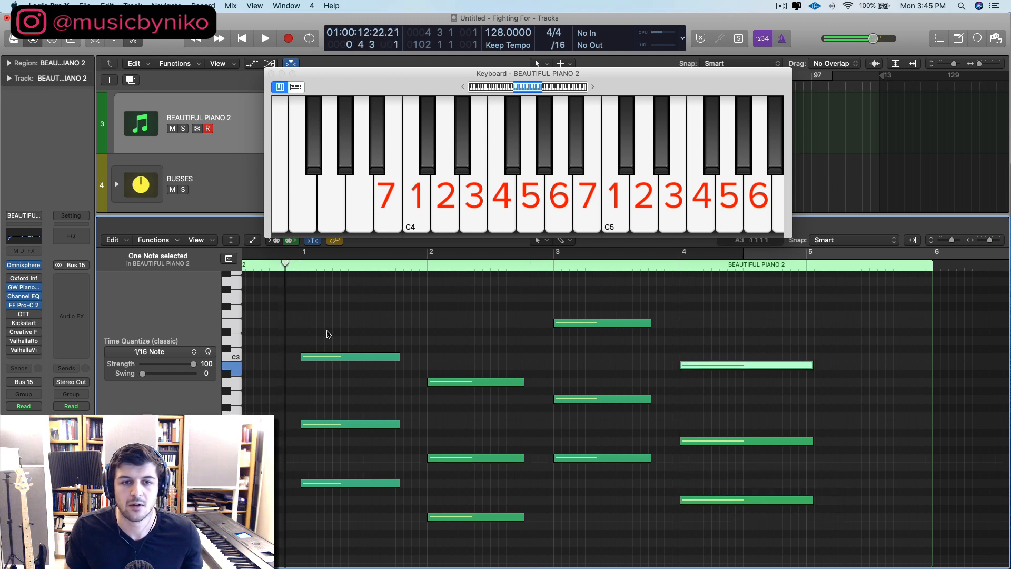
Step: Play the opening bars and lower the last melody note of bar 2 to G4
key("space")
scroll(342, 368, "up", 5)
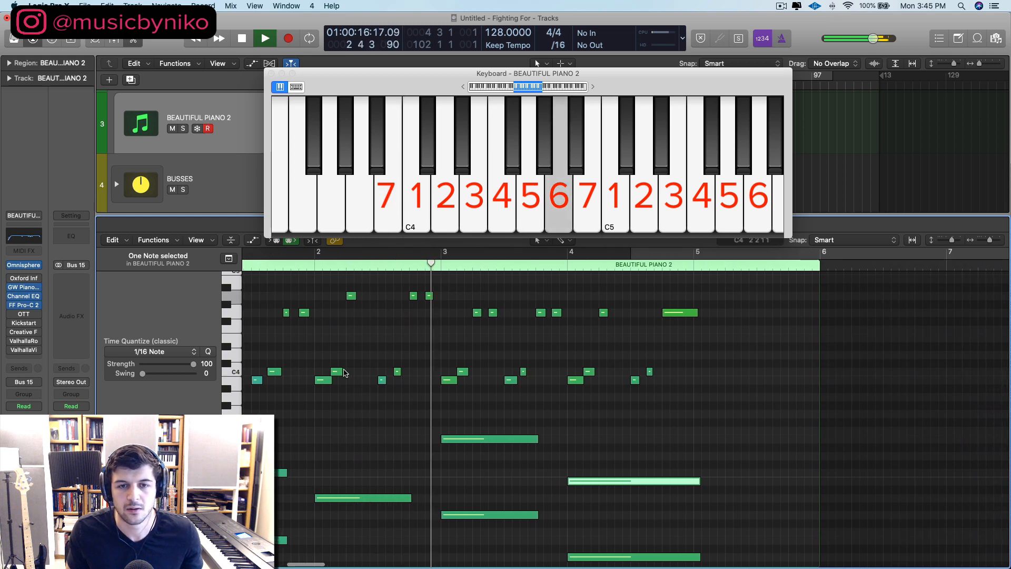
key("space")
left_click(436, 283)
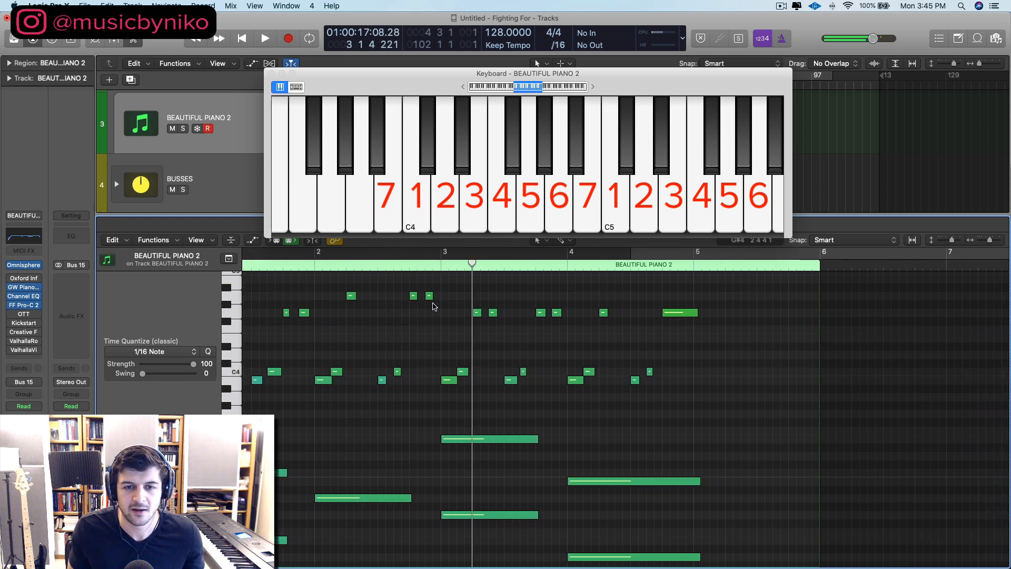
scroll(440, 329, "left", 5)
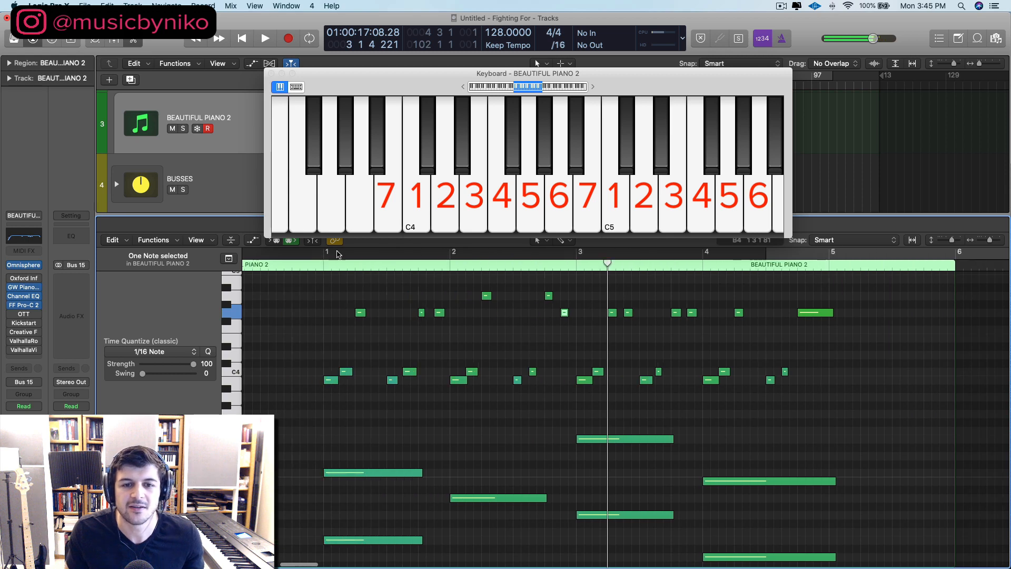
Step: Play the part from bar 1 and delete the second of the two adjacent G4 notes early in bar 3
left_click(314, 270)
key("space")
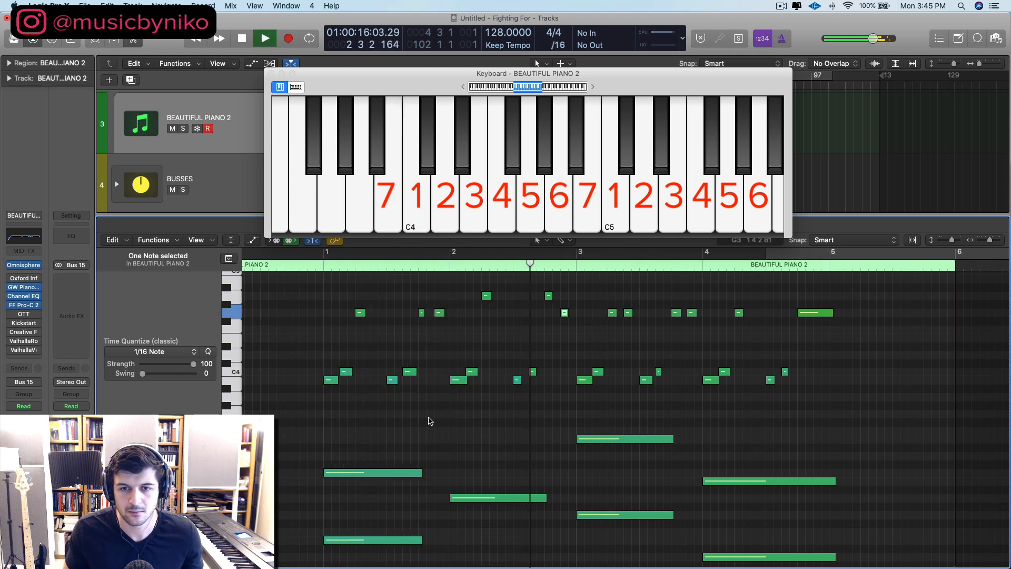
scroll(474, 413, "right", 2)
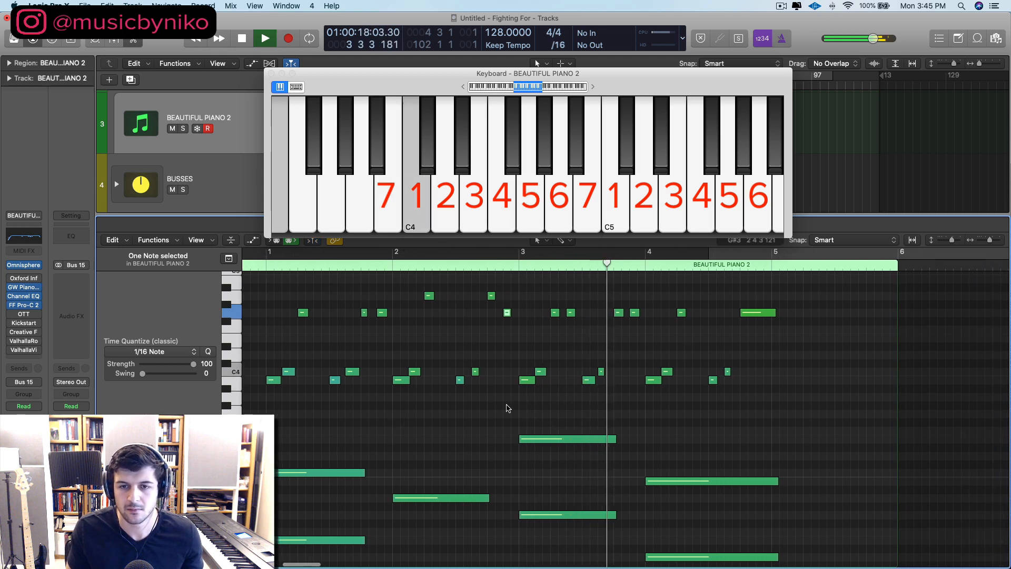
scroll(506, 389, "right", 2)
key("space")
left_click_drag(510, 338, 505, 309)
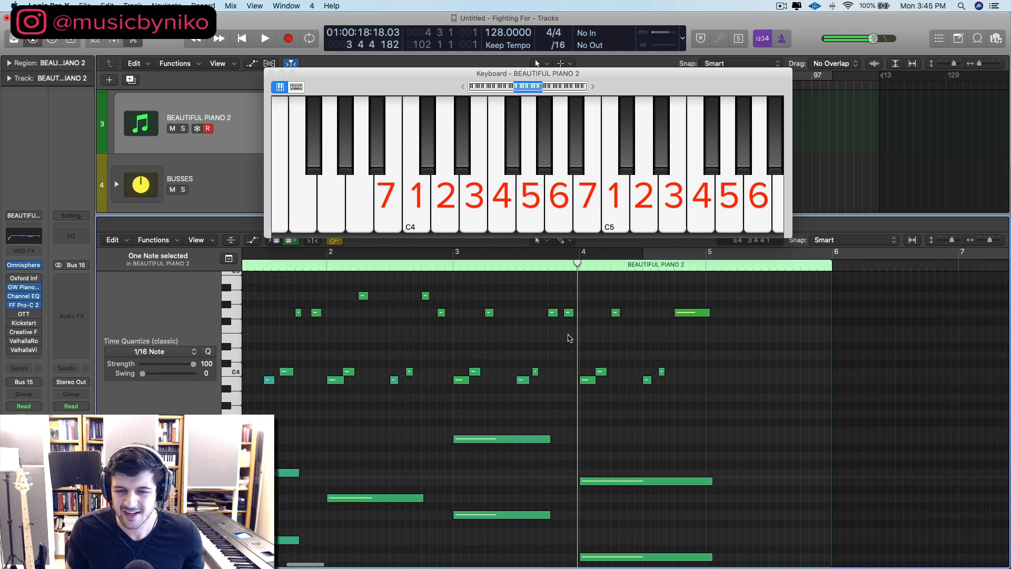
Step: Nudge the zero-value automation point just before bar 3 slightly later in the piano roll's automation area
scroll(549, 334, "left", 4)
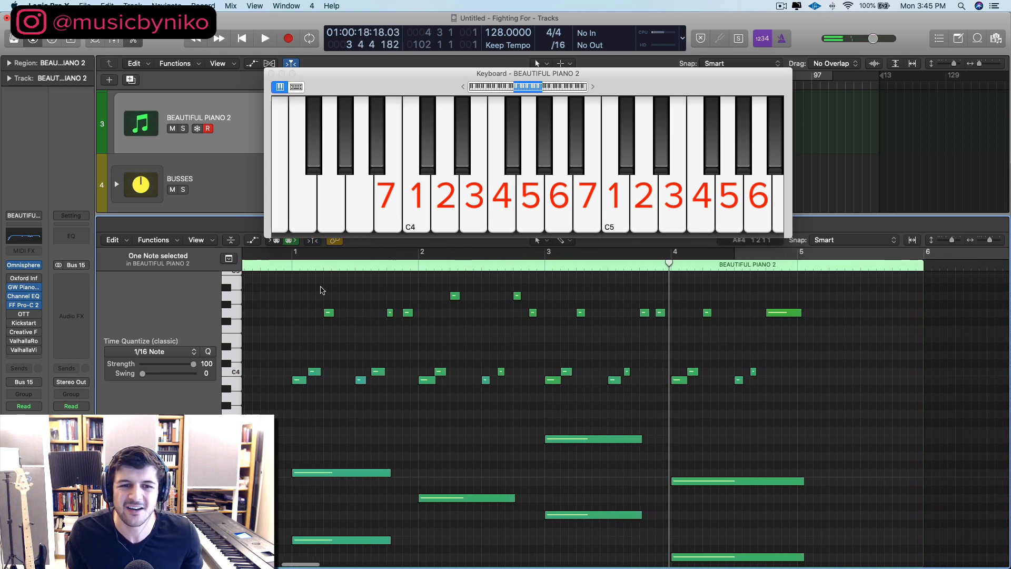
scroll(534, 448, "down", 3)
key("a")
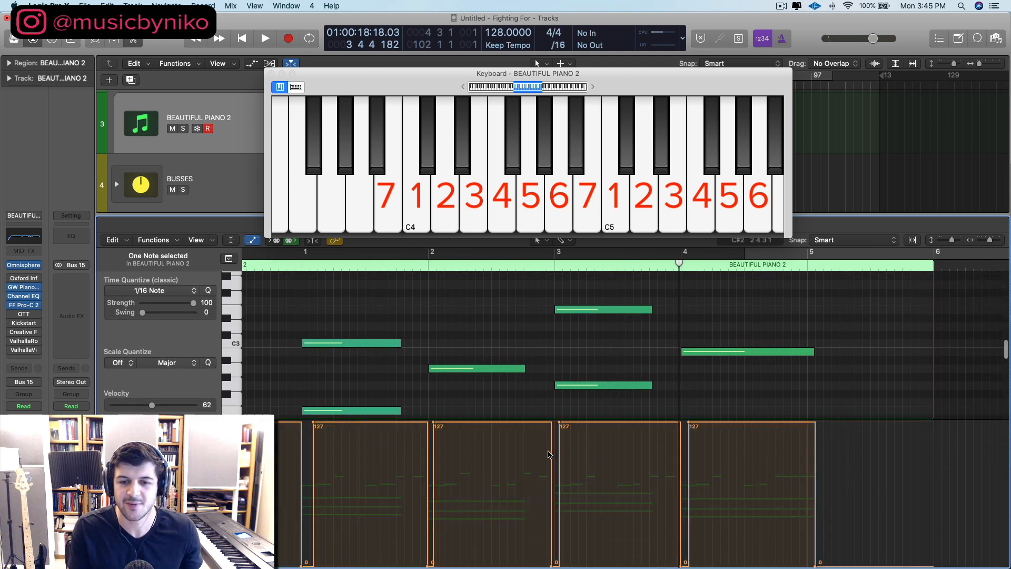
scroll(534, 448, "down", 7)
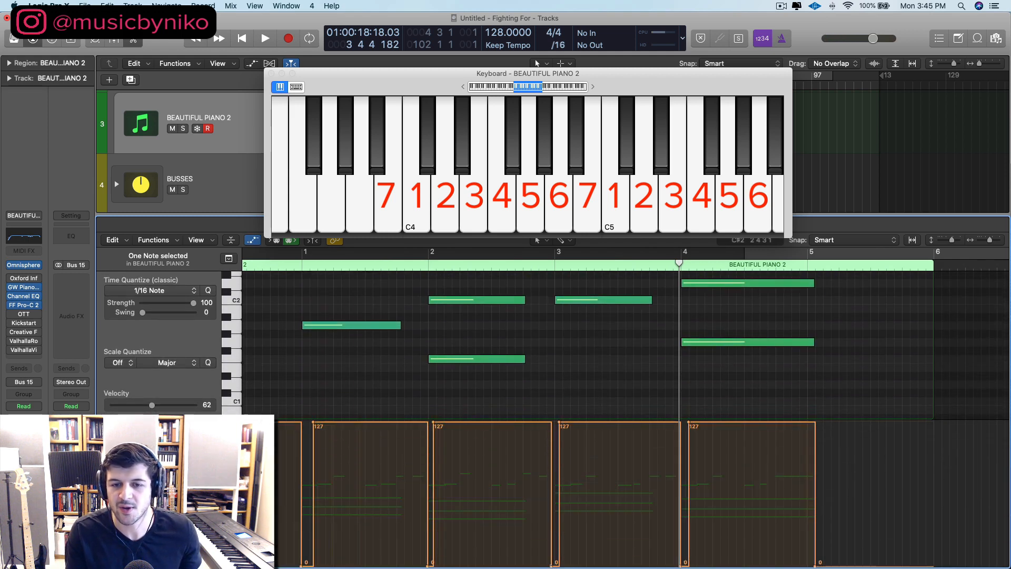
left_click_drag(551, 566, 554, 565)
key("a")
Step: Play the melody and chords together from bar 1 into bar 4 to check the edited part
scroll(374, 387, "up", 10)
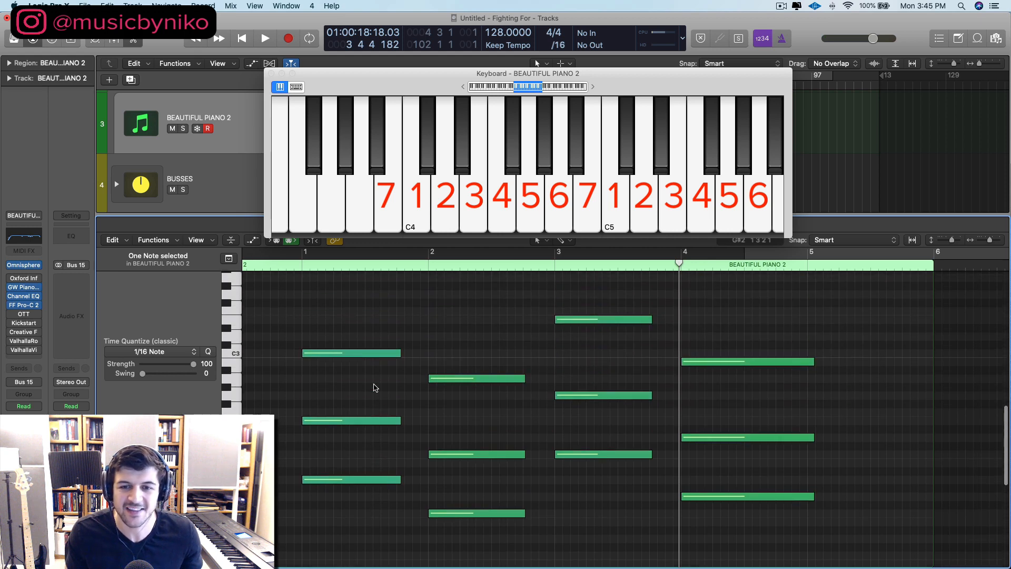
key("super+Down")
key("super+Down")
key("super+Down")
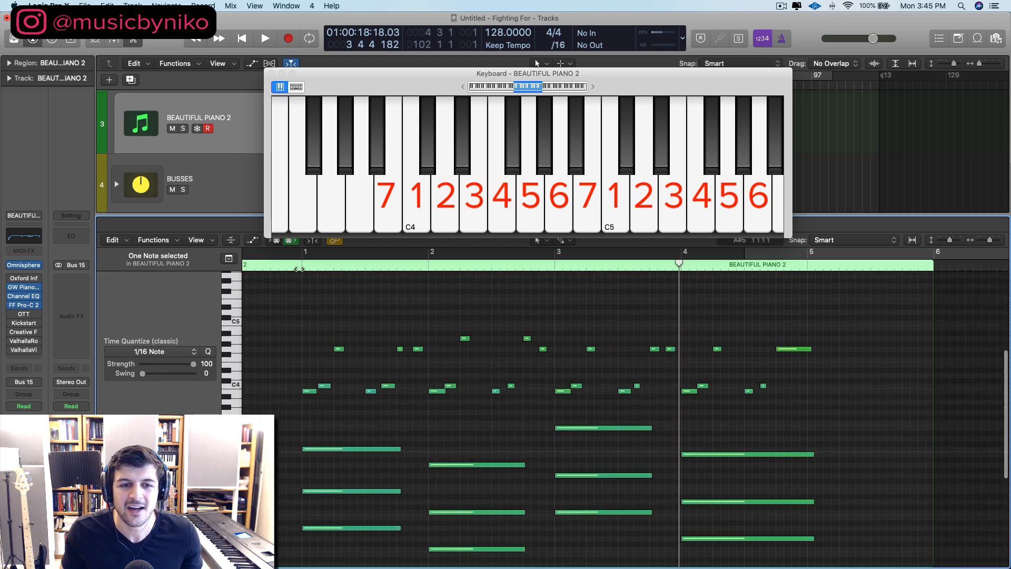
key("space")
scroll(440, 383, "down", 2)
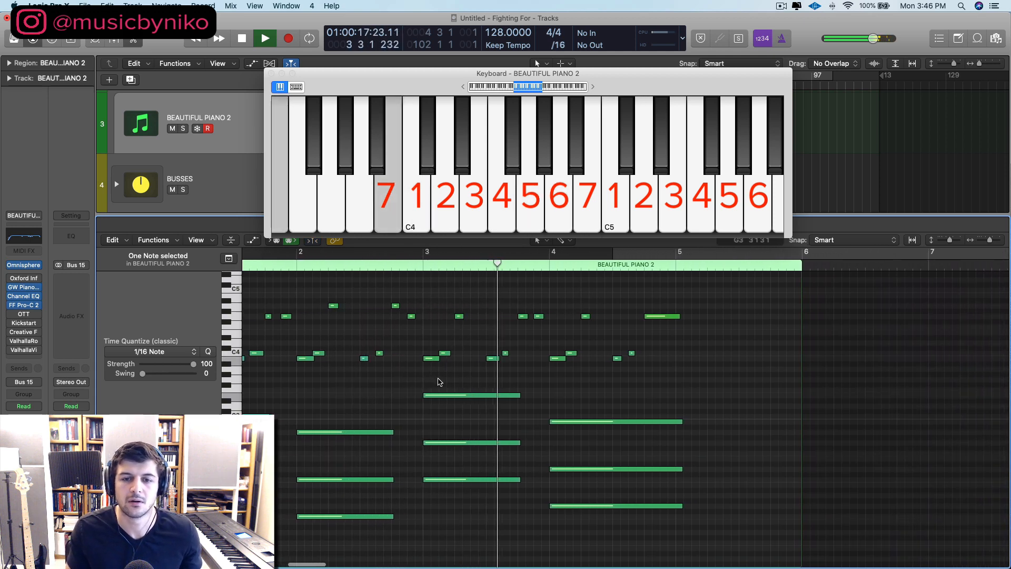
key("space")
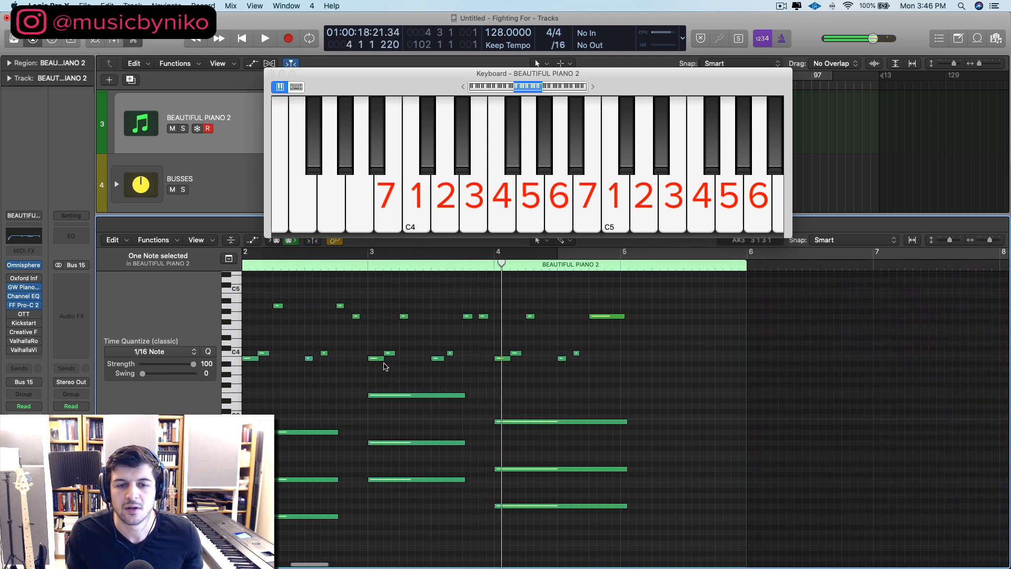
Step: Raise the first of the two closely spaced G4 notes at the end of bar 3 to A4
left_click_drag(373, 377, 408, 305)
left_click_drag(429, 378, 469, 314)
left_click(466, 329)
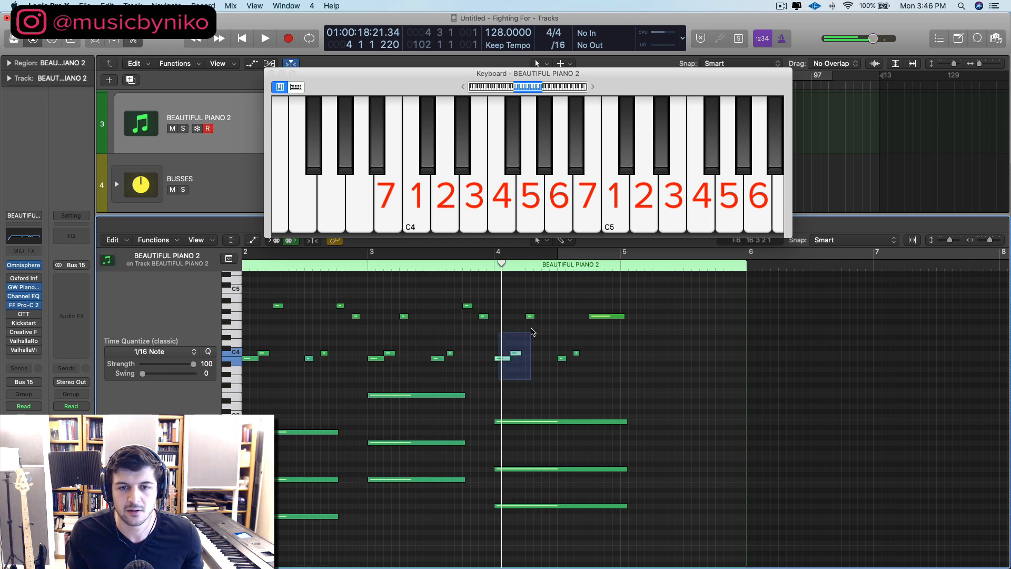
Step: Turn the long final G4 of the bar 4 melody into a descending run of short notes C5, B4, A4 and G4
left_click_drag(532, 332, 532, 319)
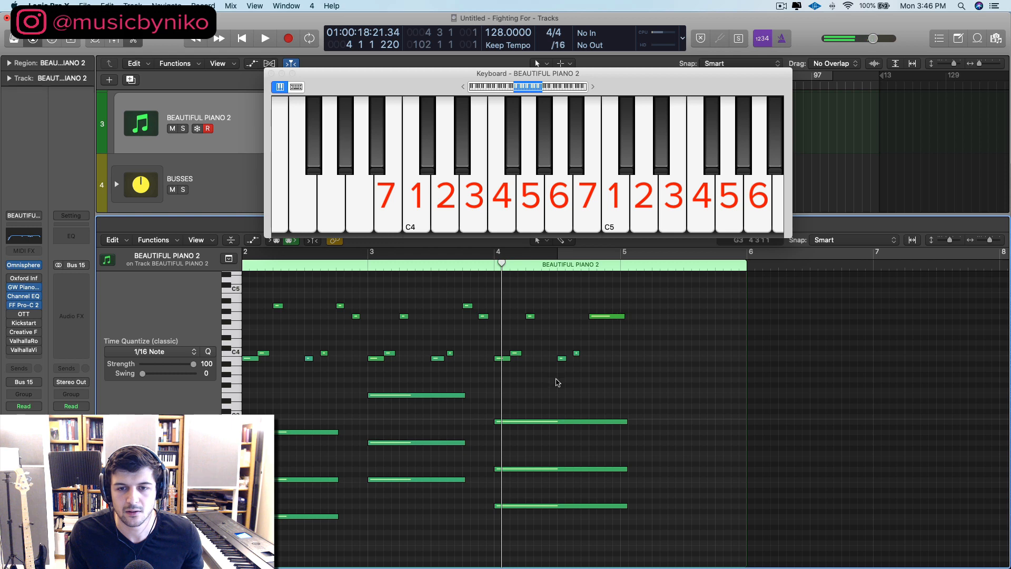
left_click_drag(558, 381, 601, 315)
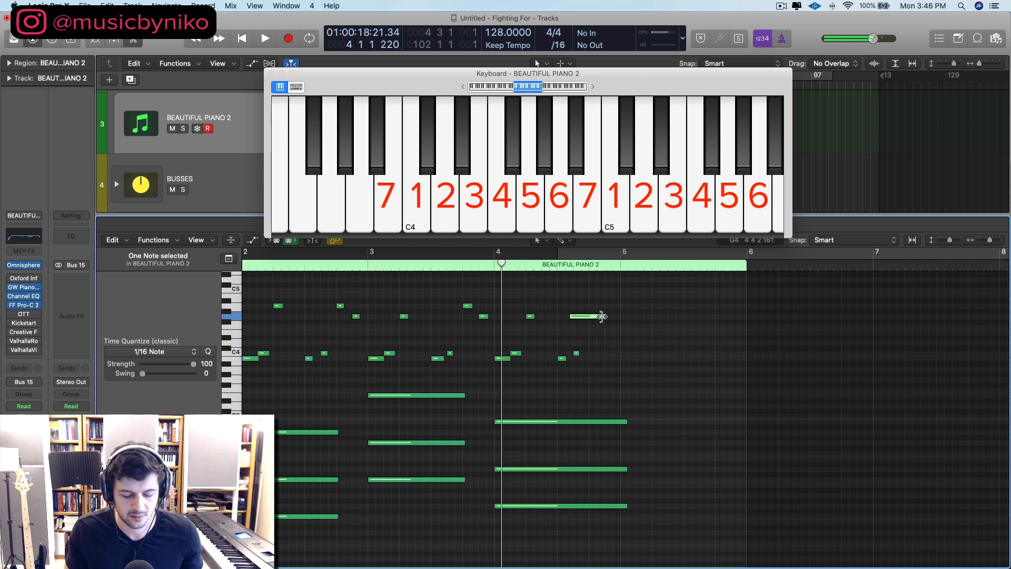
key("alt+Up")
scroll(621, 325, "down", 1)
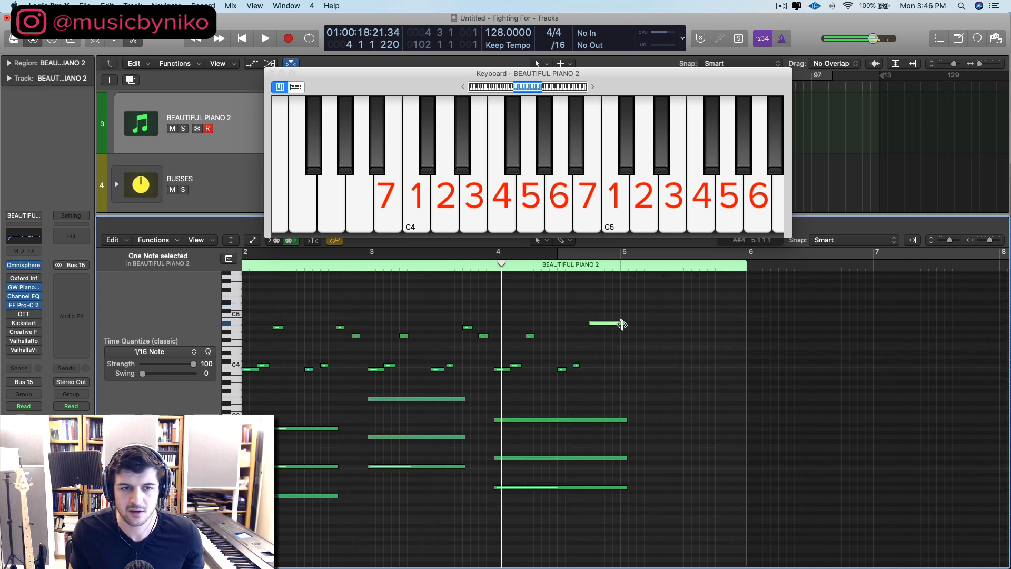
key("alt+Up")
key("alt+Up")
mouse_move(623, 316)
left_mouse_down()
mouse_move(598, 315)
mouse_move(607, 322)
mouse_move(625, 306)
mouse_move(641, 317)
left_mouse_up()
scroll(598, 315, "up", 1)
scroll(610, 319, "up", 1)
scroll(507, 311, "left", 8)
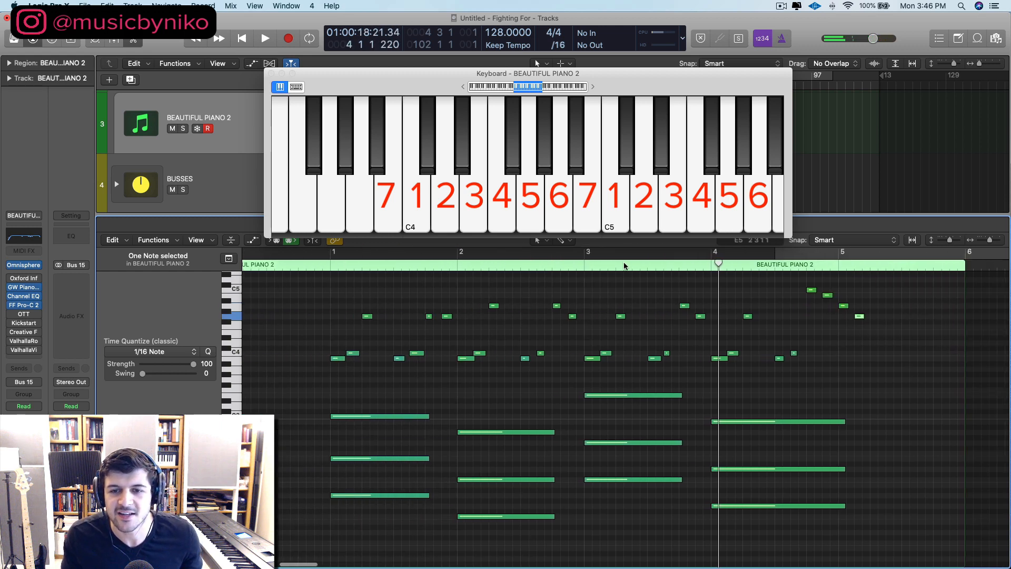
Step: Play the part from bar 3 and delete the second low B3–C4 pair in bar 4
left_click(580, 262)
key("space")
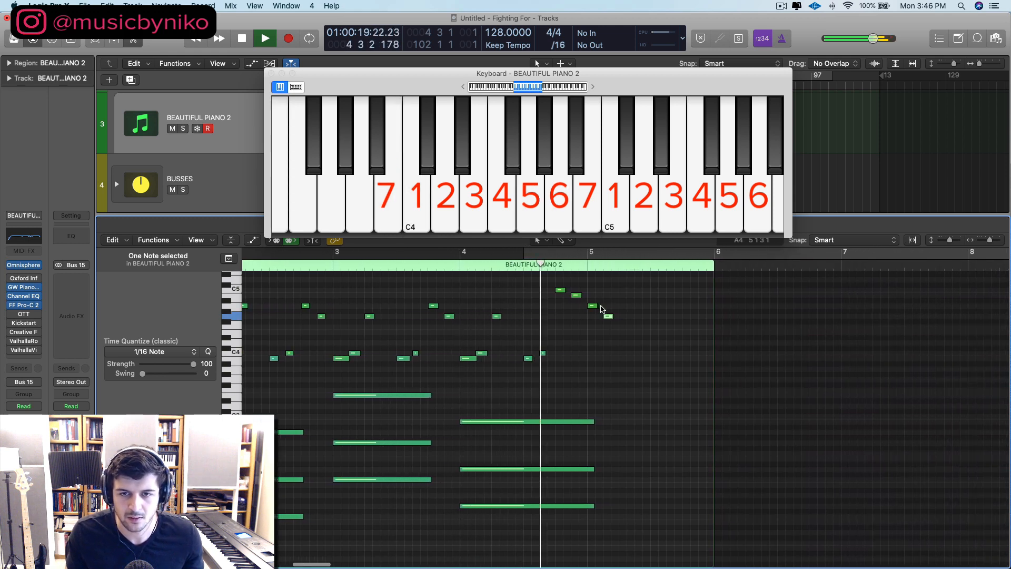
key("space")
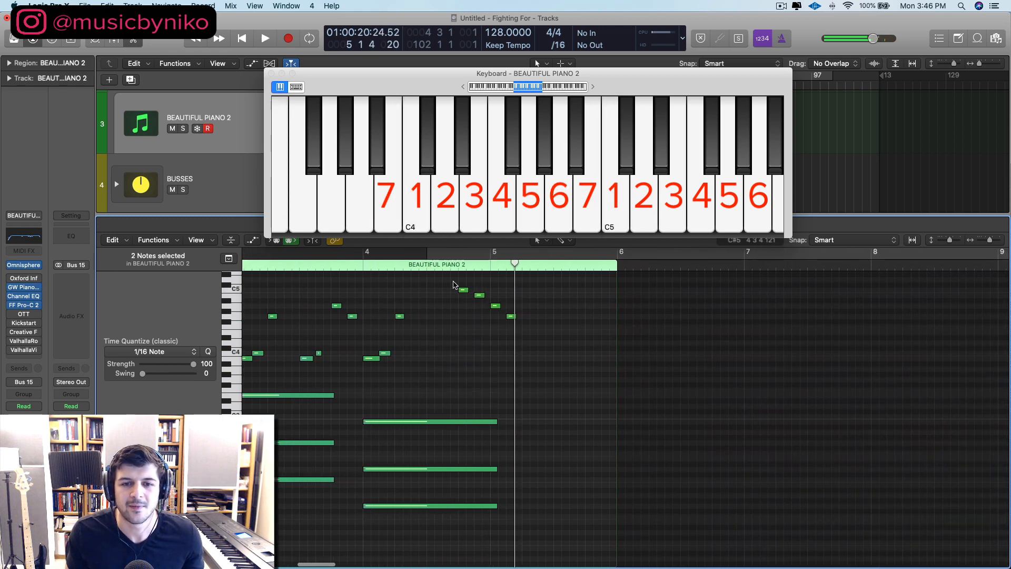
Step: Move the four-note descending run one beat earlier to start on beat 3 of bar 4, and play it
left_click_drag(449, 286, 581, 352)
left_click_drag(463, 290, 432, 290)
key("space")
left_click(430, 382)
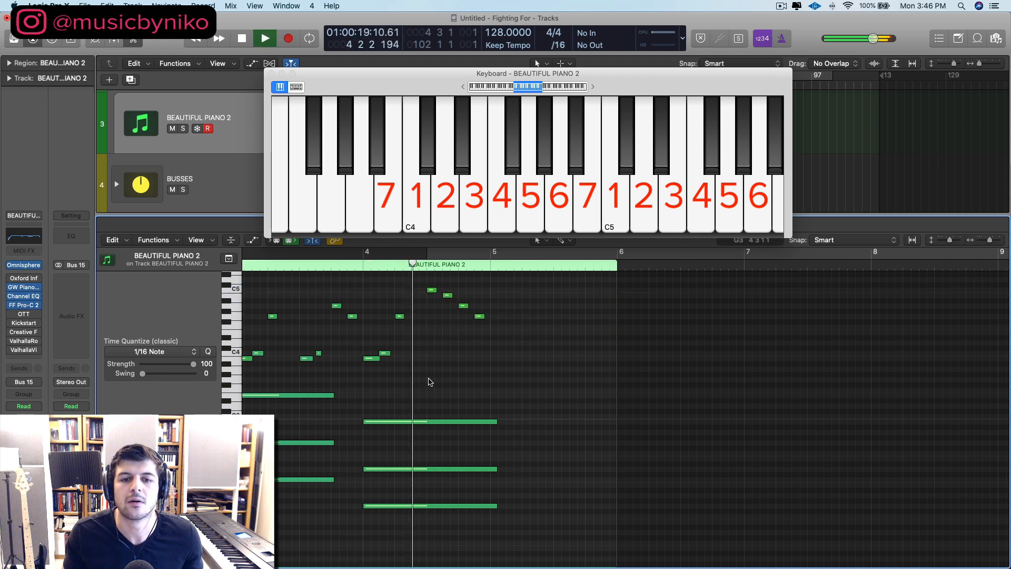
key("space")
Step: Shorten the three chord notes of bar 4 together so they end at bar 5
left_click_drag(479, 524, 453, 421)
left_click_drag(456, 542, 410, 383)
left_click_drag(496, 421, 490, 421)
Step: Play the whole four-bar piano part from bar 1 and clear the note selection
scroll(386, 323, "left", 10)
scroll(410, 321, "down", 3)
left_click(444, 256)
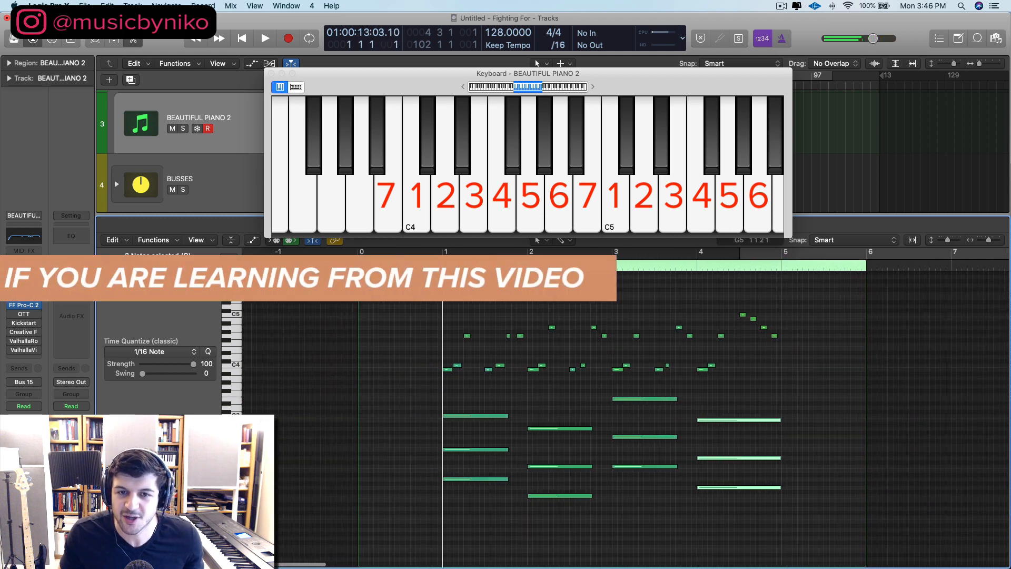
scroll(448, 286, "right", 2)
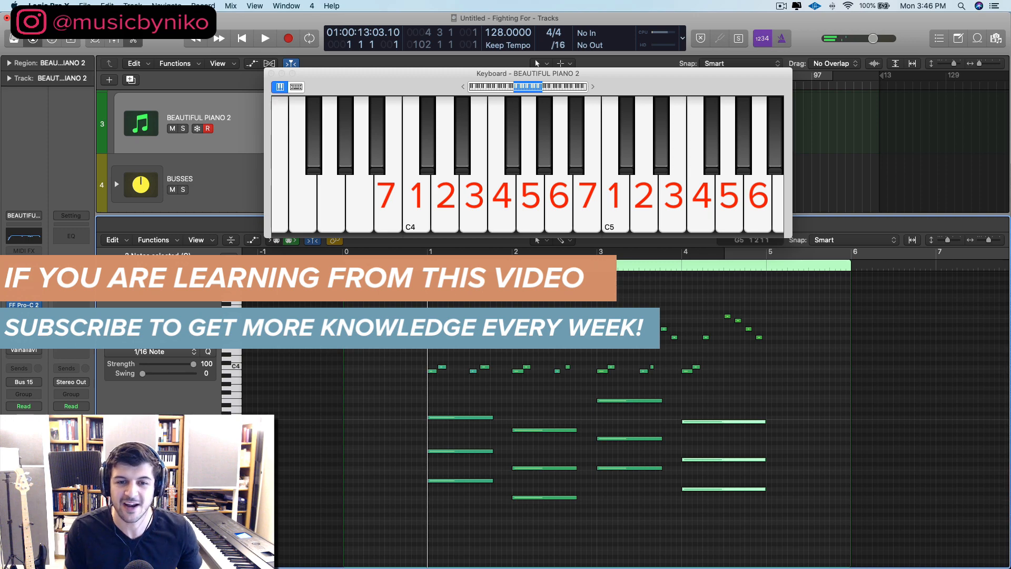
key("space")
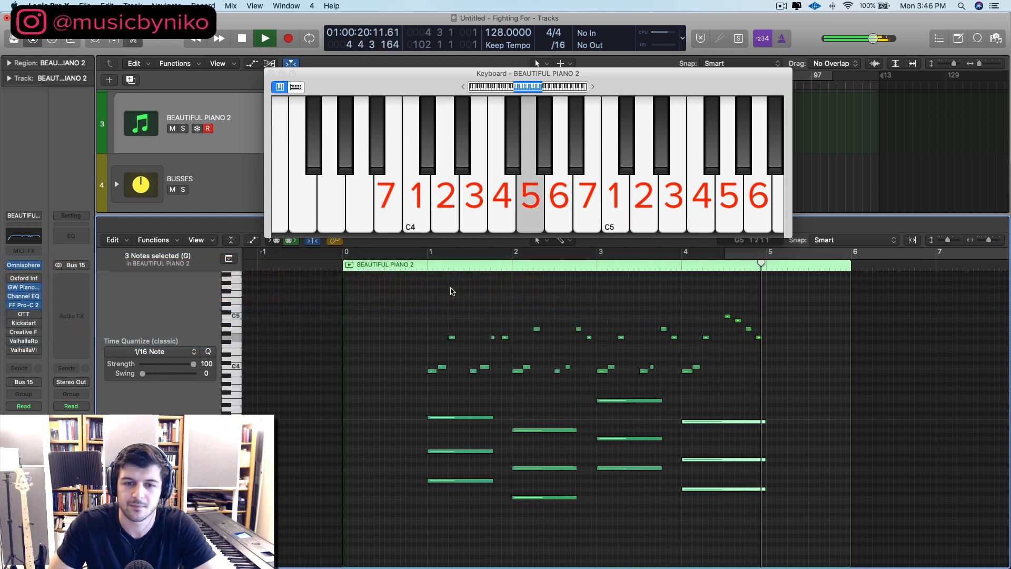
key("space")
left_click(445, 306)
key("super+Right")
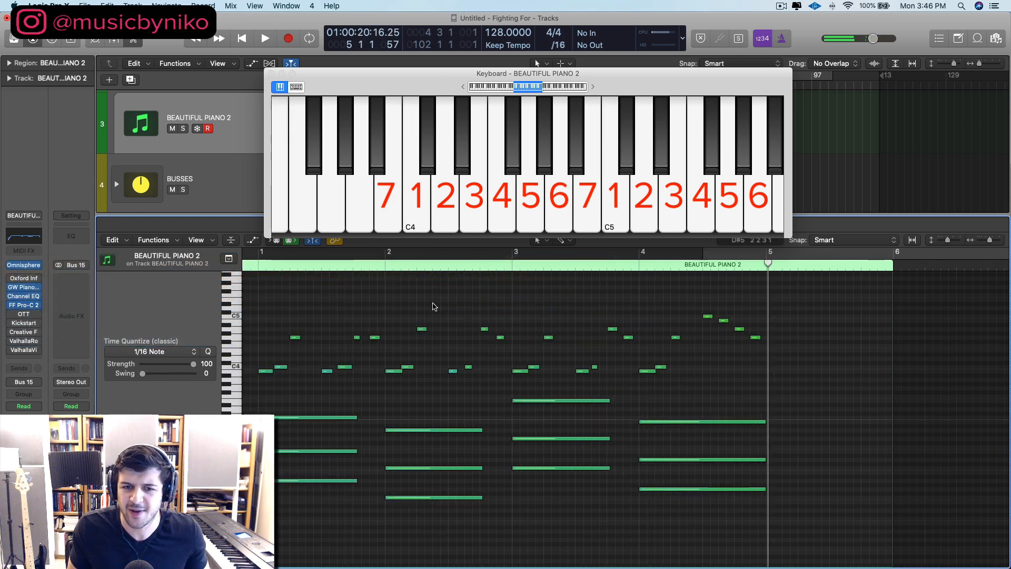
scroll(429, 306, "left", 3)
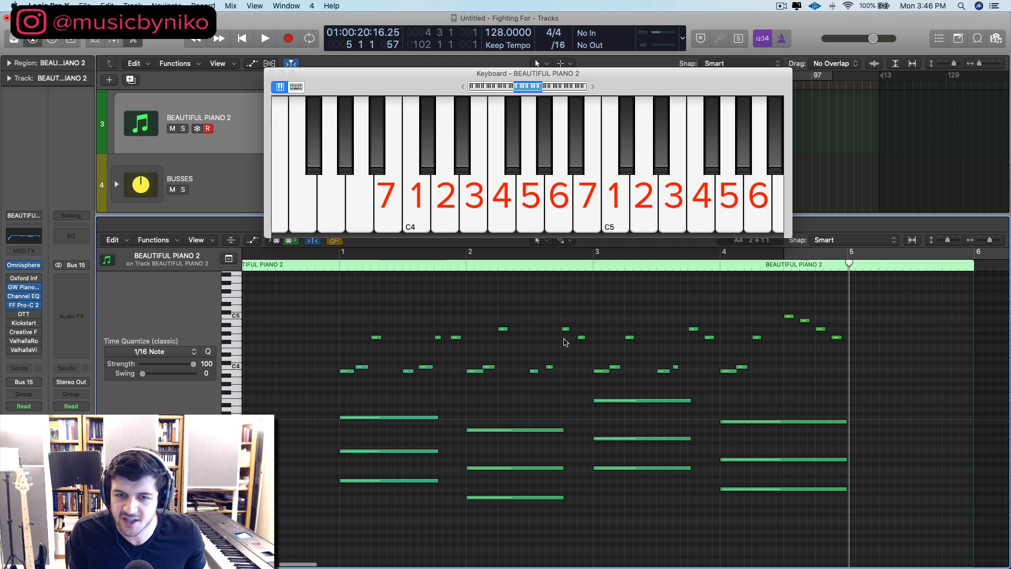
left_click_drag(485, 315, 531, 300)
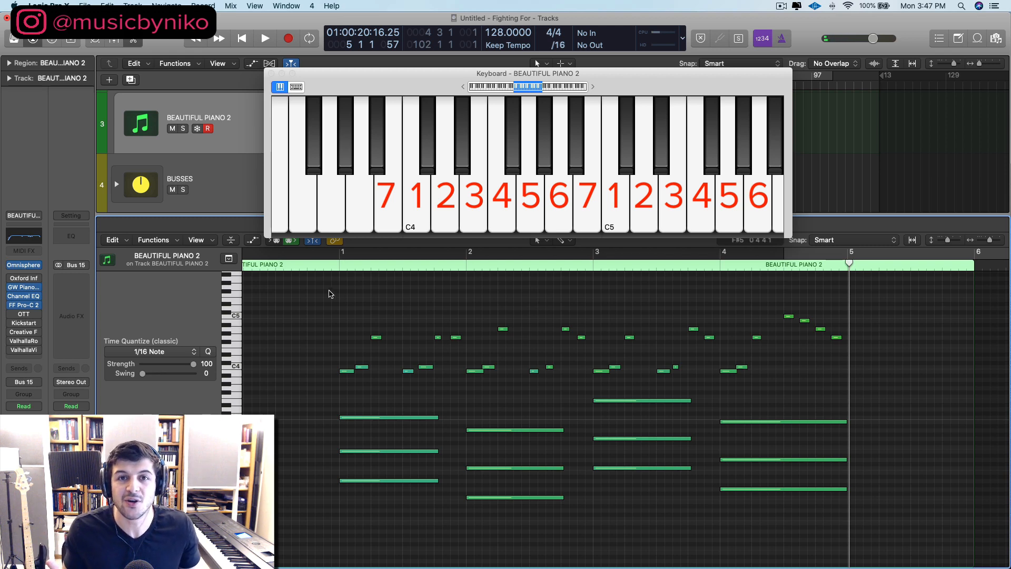
Step: Transpose all melody and chord notes up two semitones from A minor to B minor and return the playhead to bar 1
left_click_drag(314, 283, 767, 500)
scroll(573, 468, "up", 5)
scroll(574, 469, "left", 3)
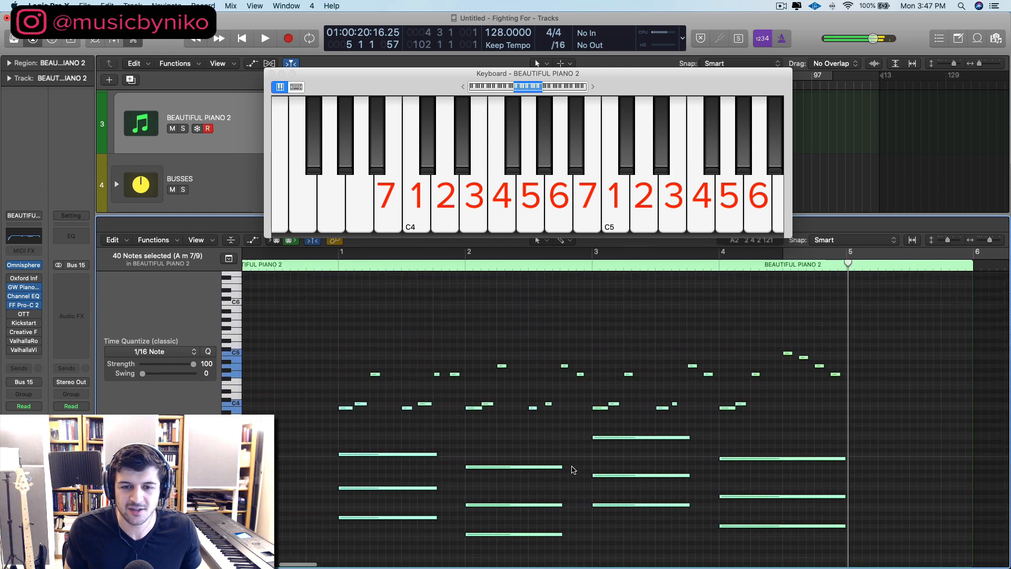
scroll(573, 469, "down", 3)
key("space")
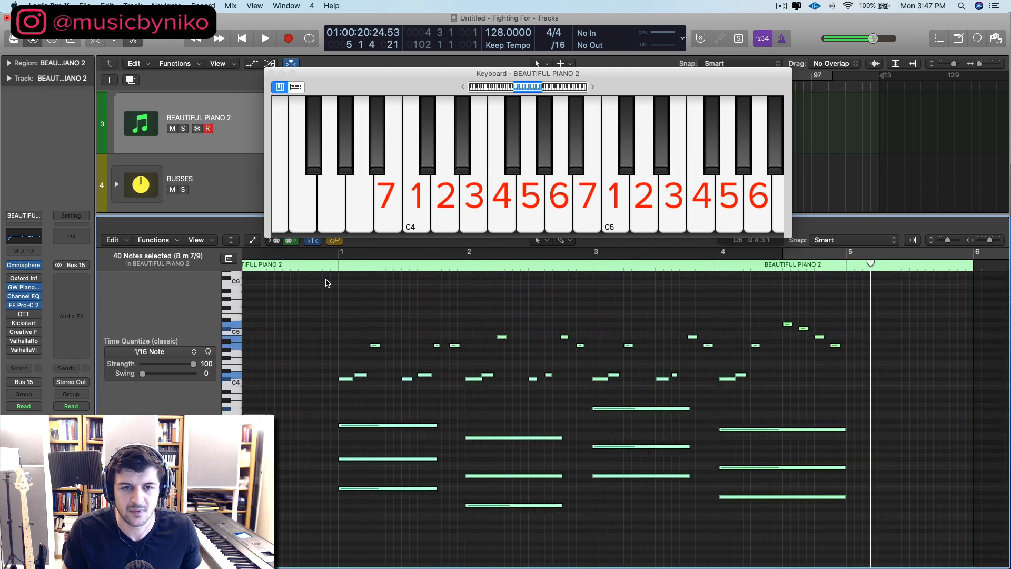
left_click(338, 264)
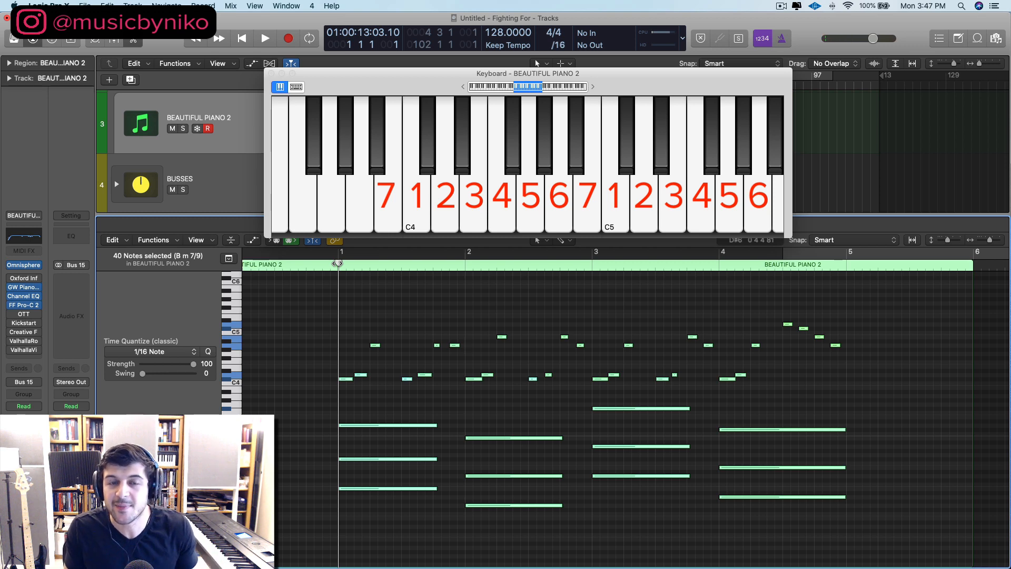
Step: Play the transposed piano part from bar 1 into bar 3 and stop playback
key("space")
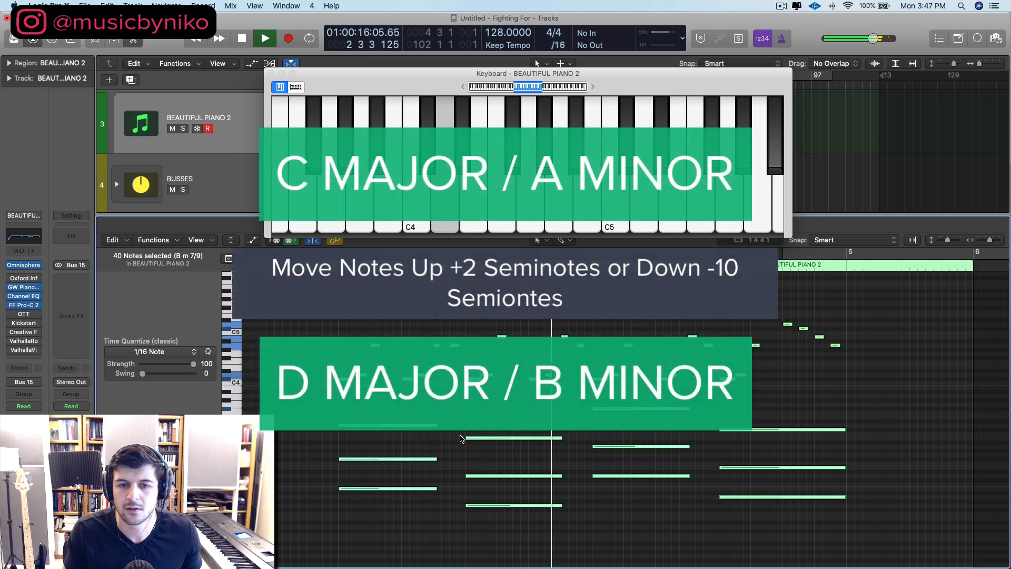
key("space")
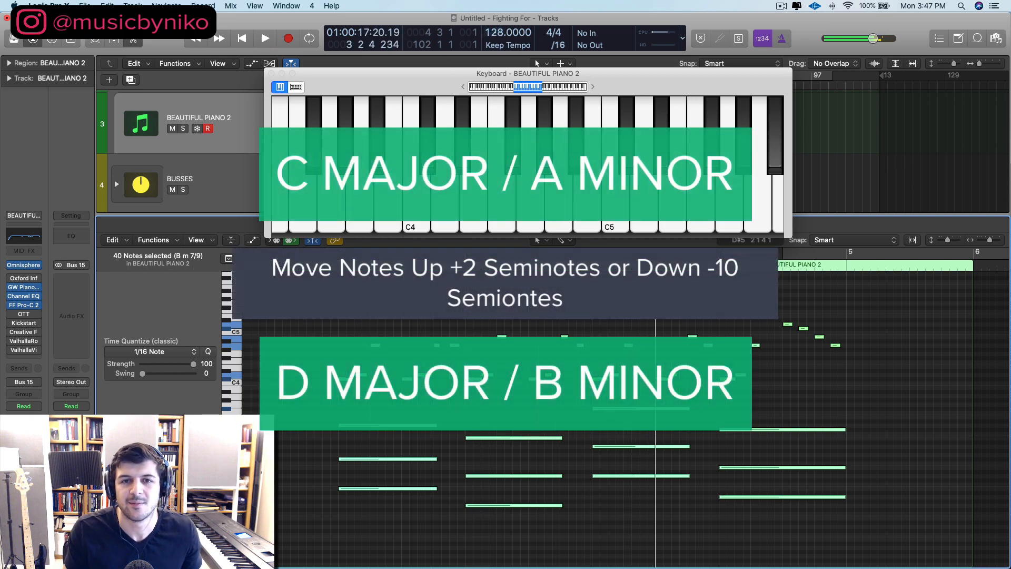
Step: Lower the project tempo to 114 BPM and play the whole four-bar piano part from just before bar 1
left_click_drag(501, 32, 503, 67)
left_click(330, 254)
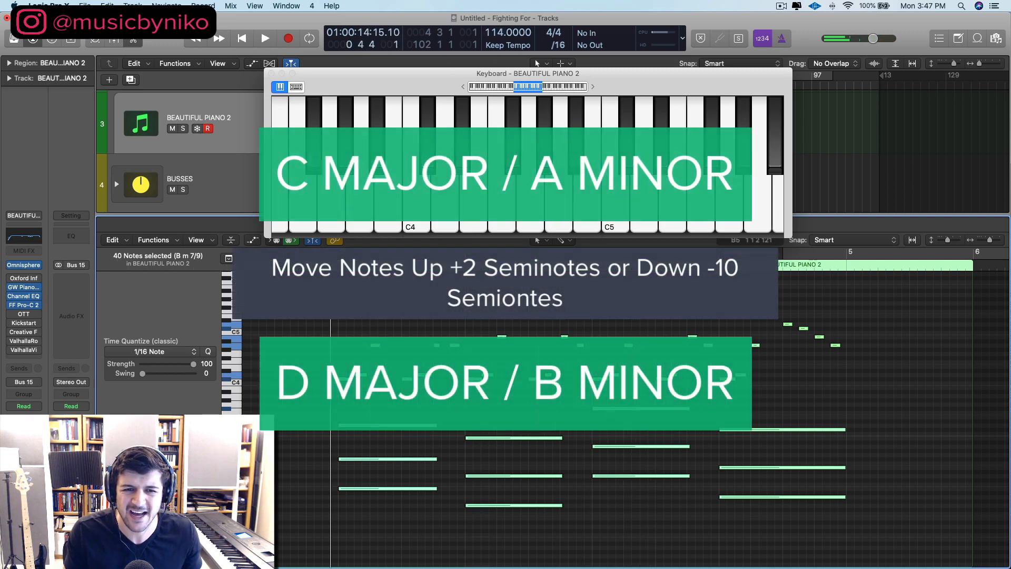
key("space")
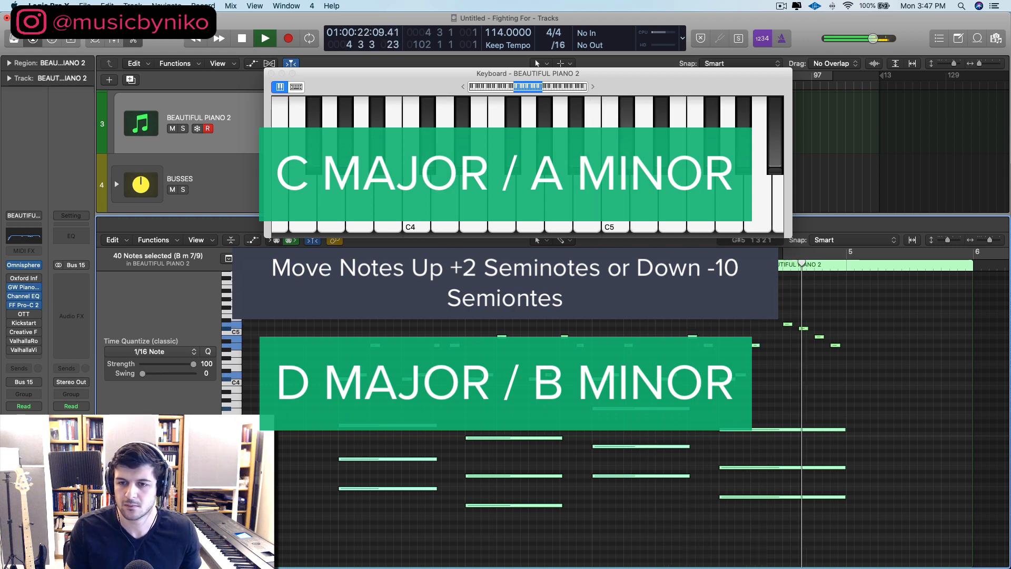
key("space")
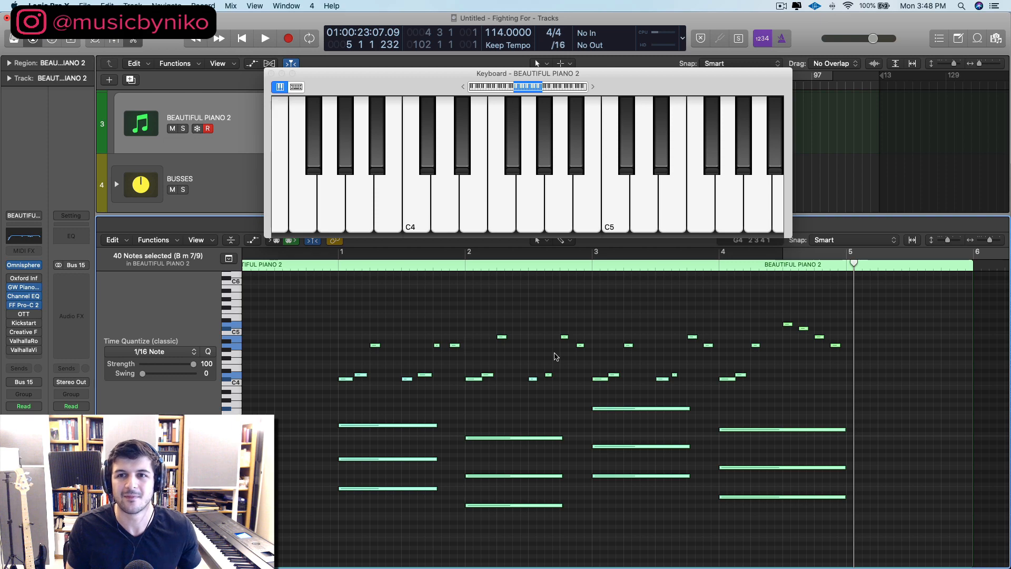
left_click(781, 6)
left_click(800, 30)
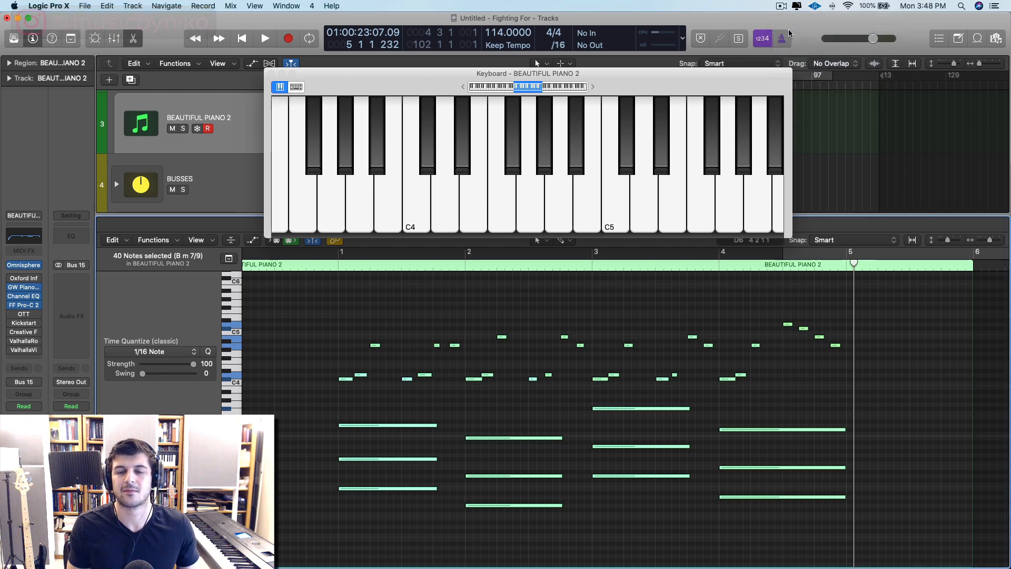